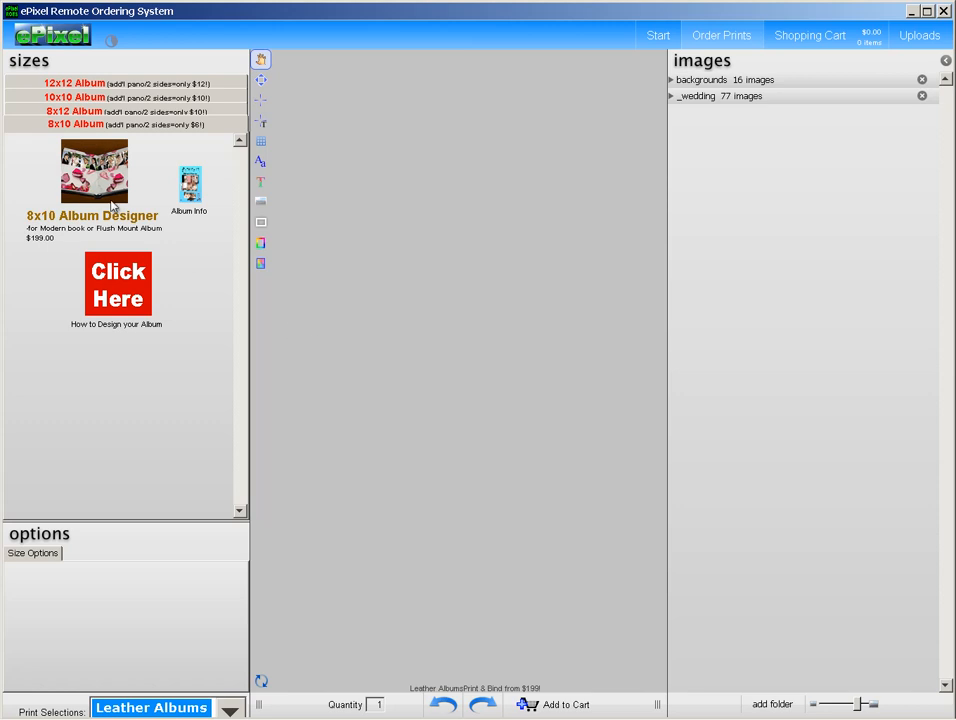
Open the 10x10 Album Designer and set the album's cover color to red.
left_click(98, 98)
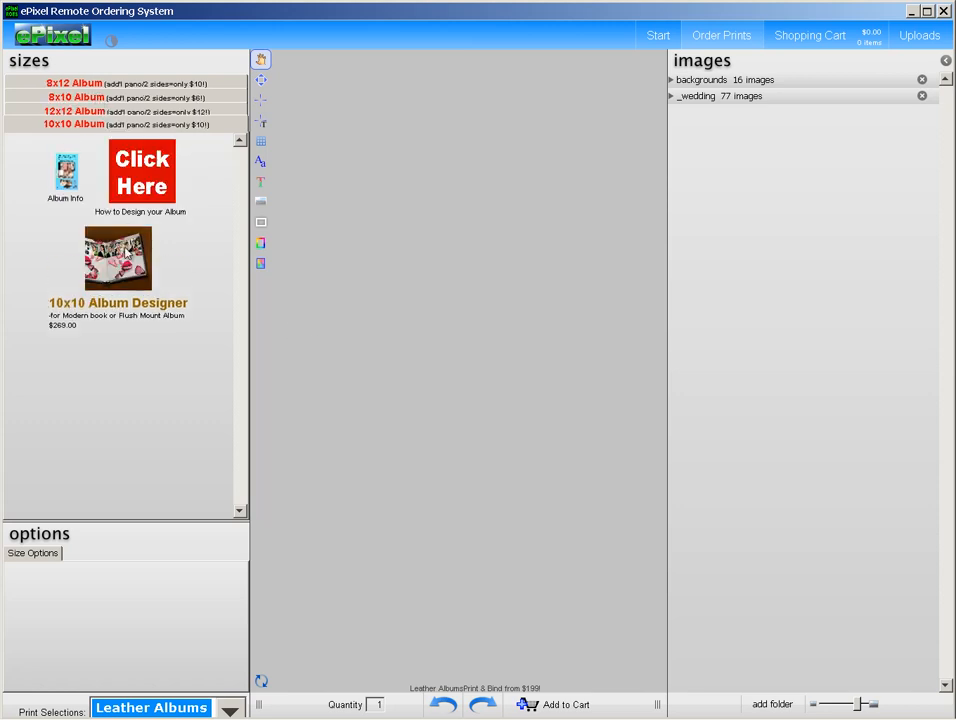
left_click(128, 258)
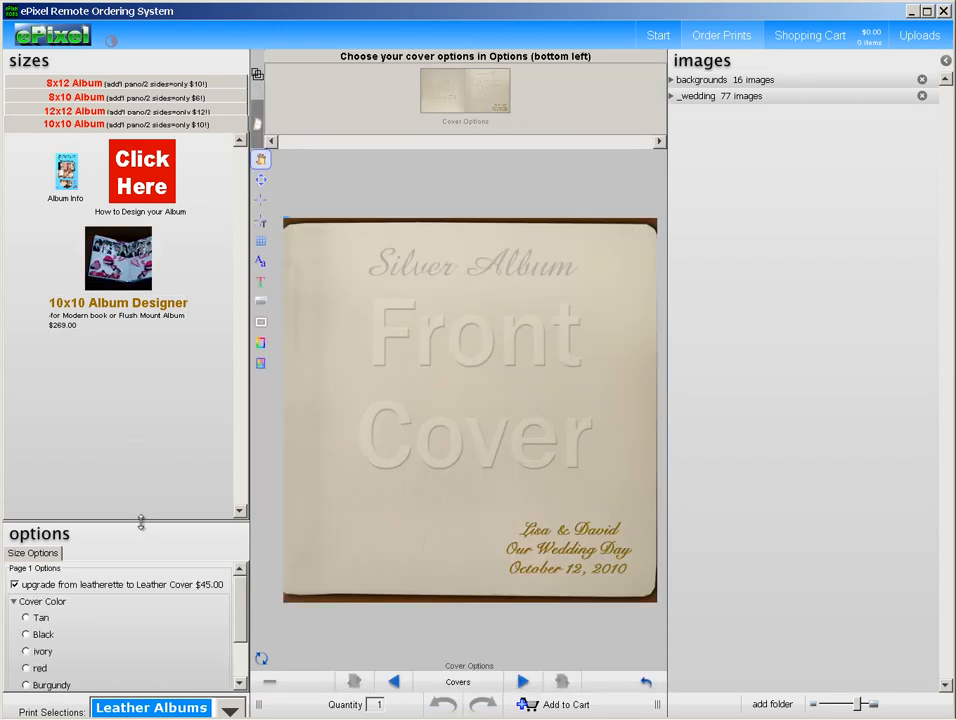
left_click_drag(142, 521, 149, 348)
left_click(36, 458)
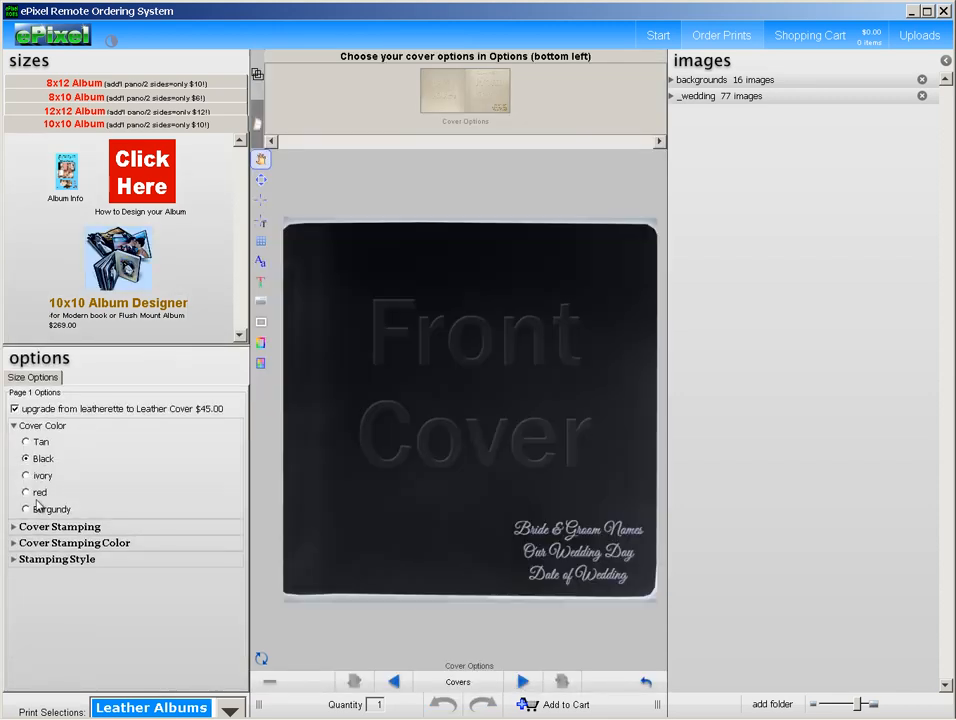
left_click(37, 478)
left_click(36, 494)
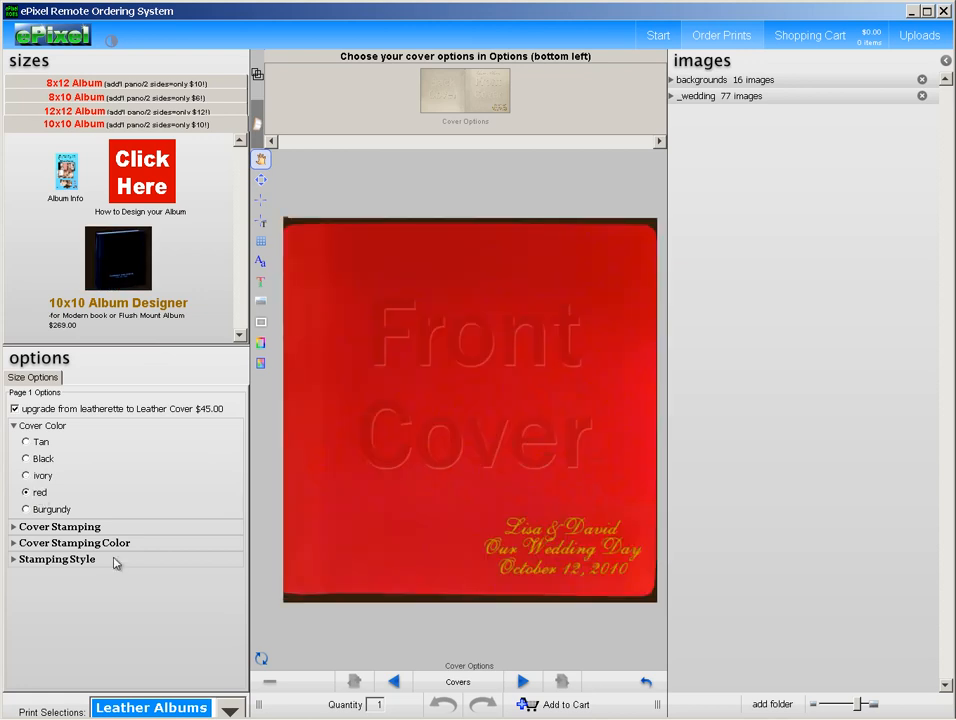
Add the no-charge "Our Wedding" stamping to the cover and check the stamping style choices.
left_click(14, 528)
left_click(26, 543)
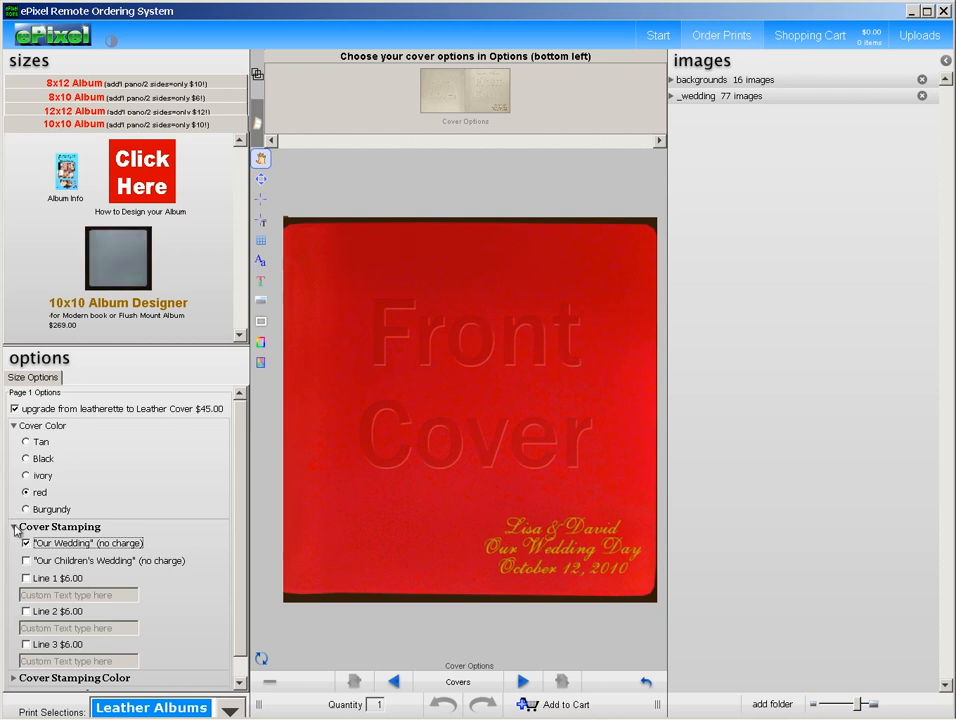
left_click(14, 527)
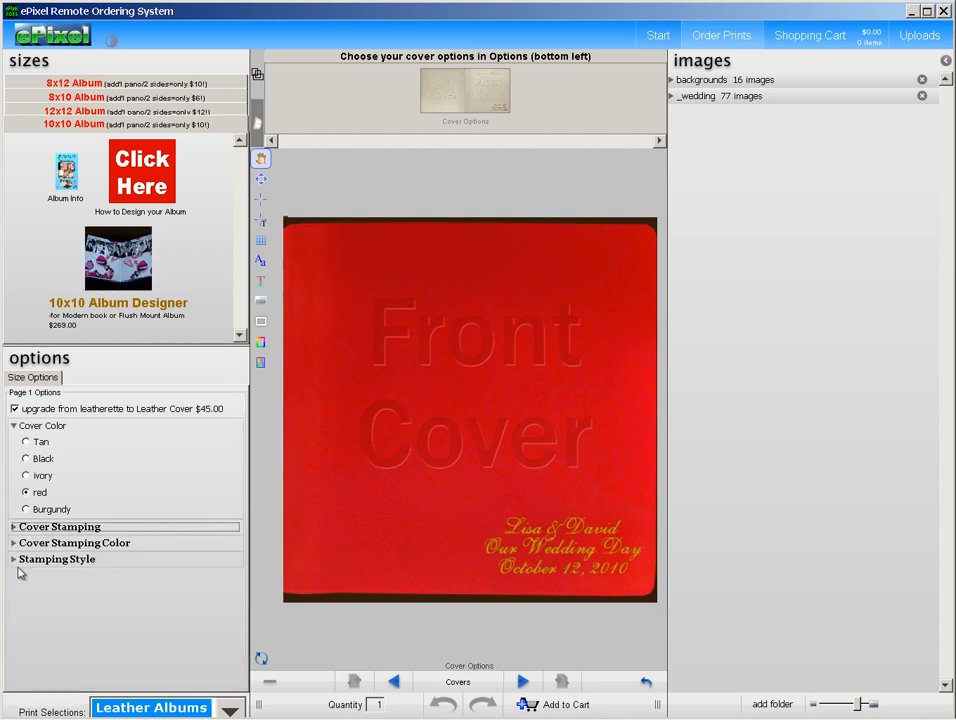
left_click(14, 561)
left_click(14, 562)
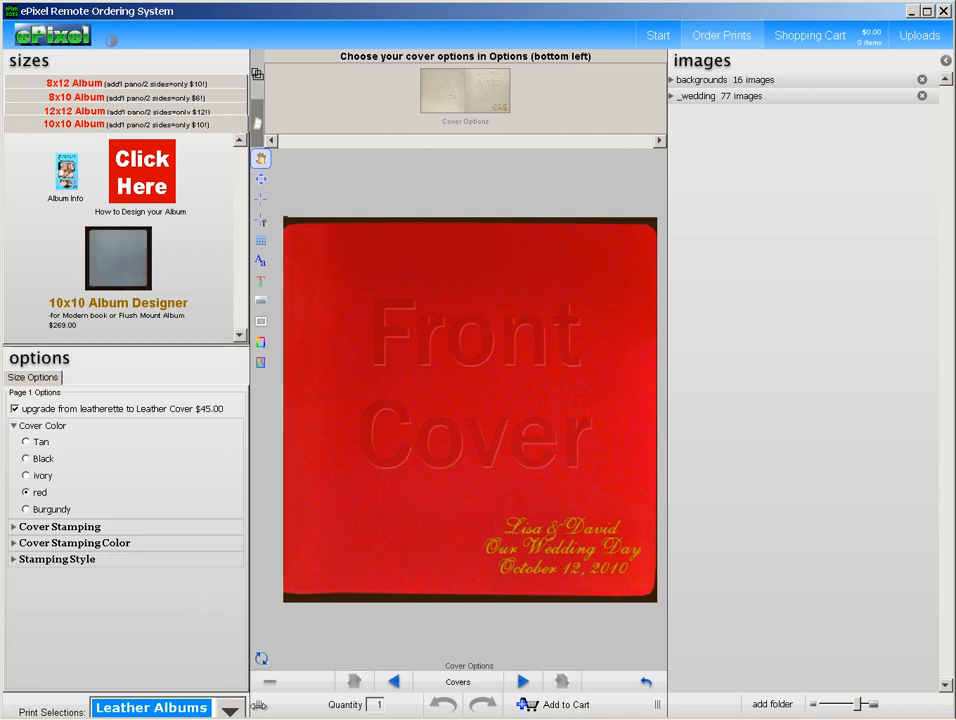
Hide the sizes and options area to enlarge the album view, and check the image folder picker without adding a folder.
left_click(240, 662)
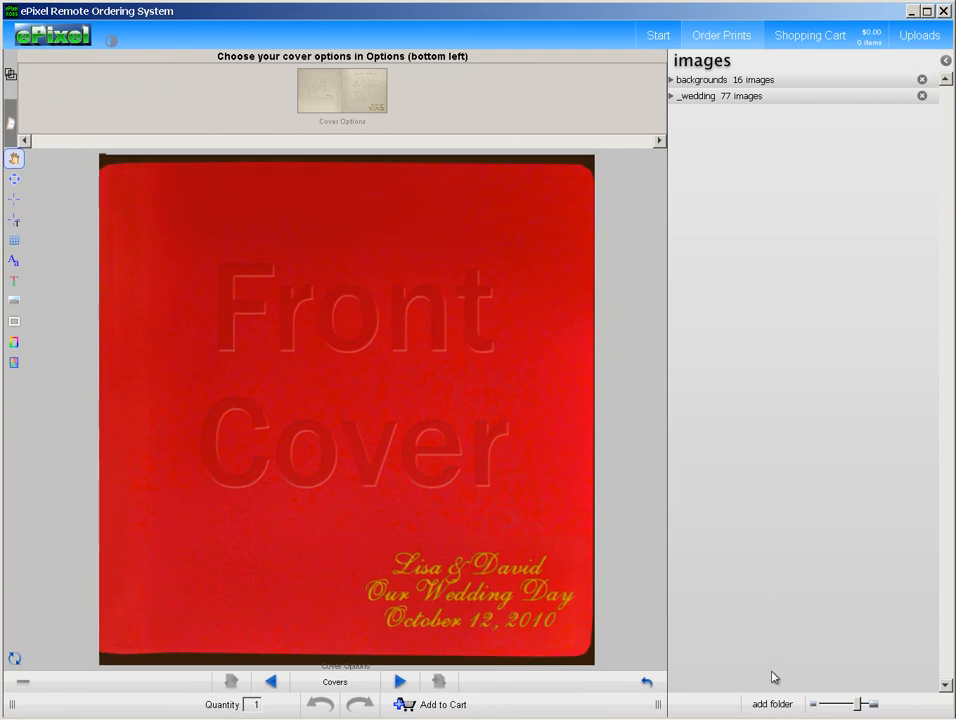
left_click(781, 704)
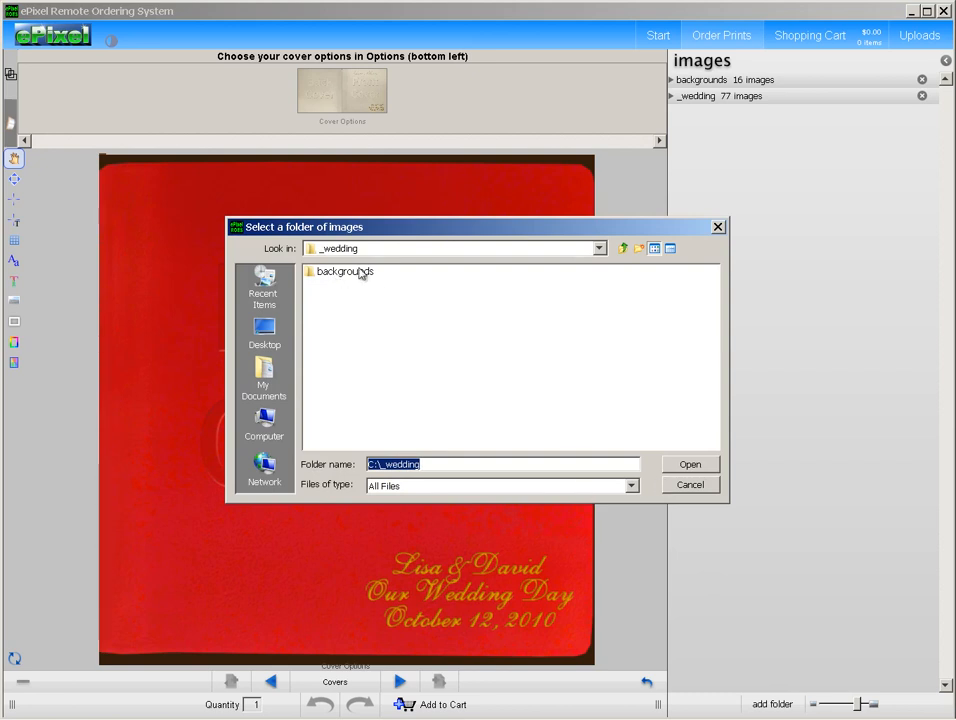
left_click(690, 485)
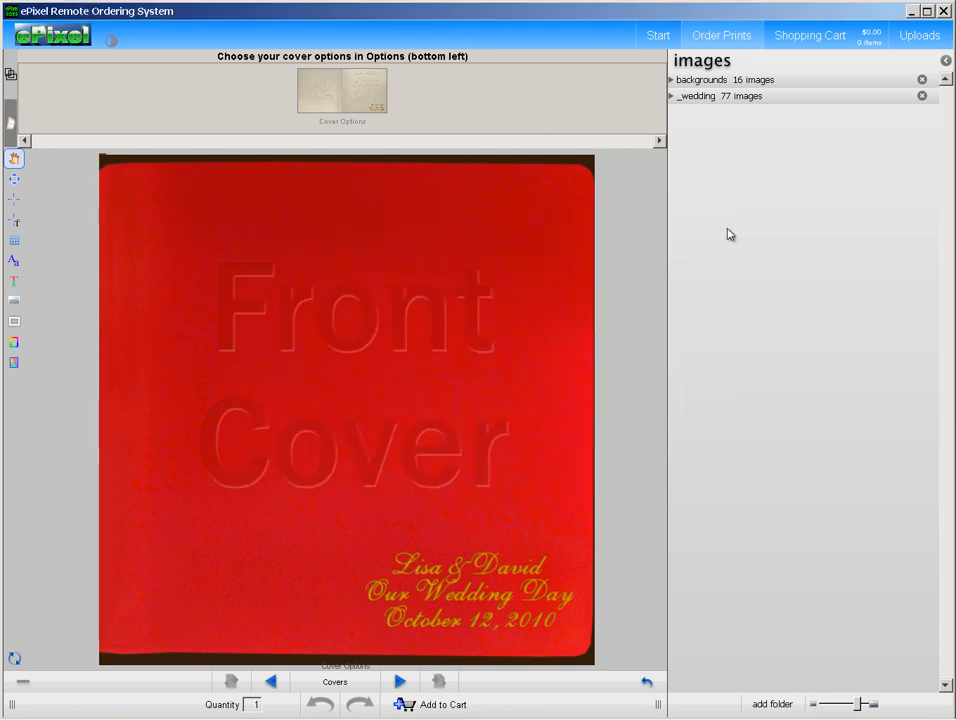
Look through the pictures in the _wedding and backgrounds image folders.
left_click(671, 97)
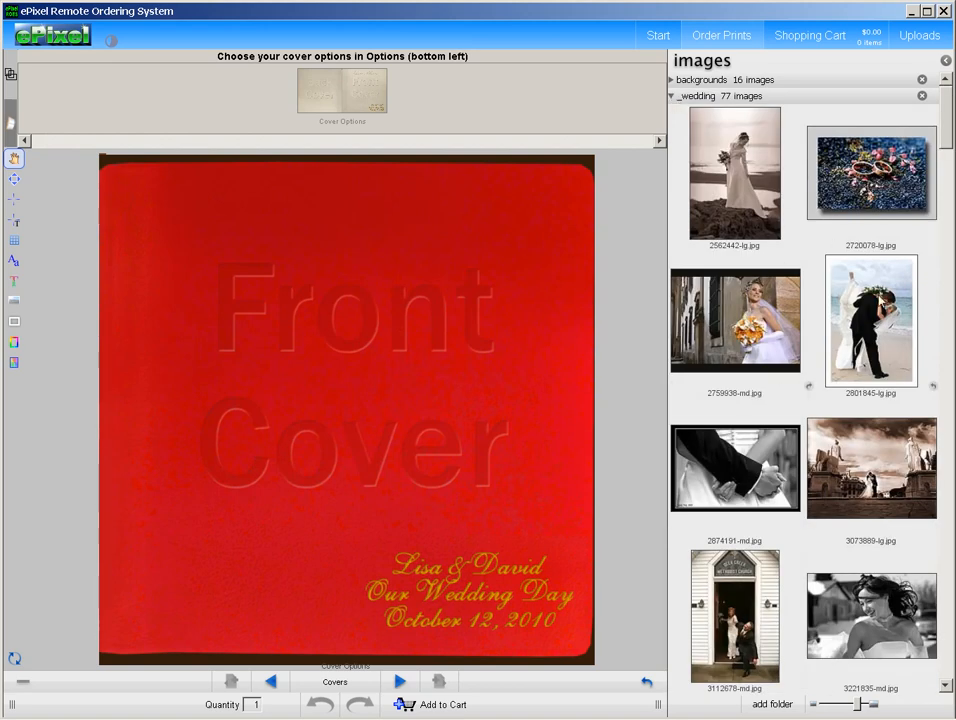
left_click(671, 97)
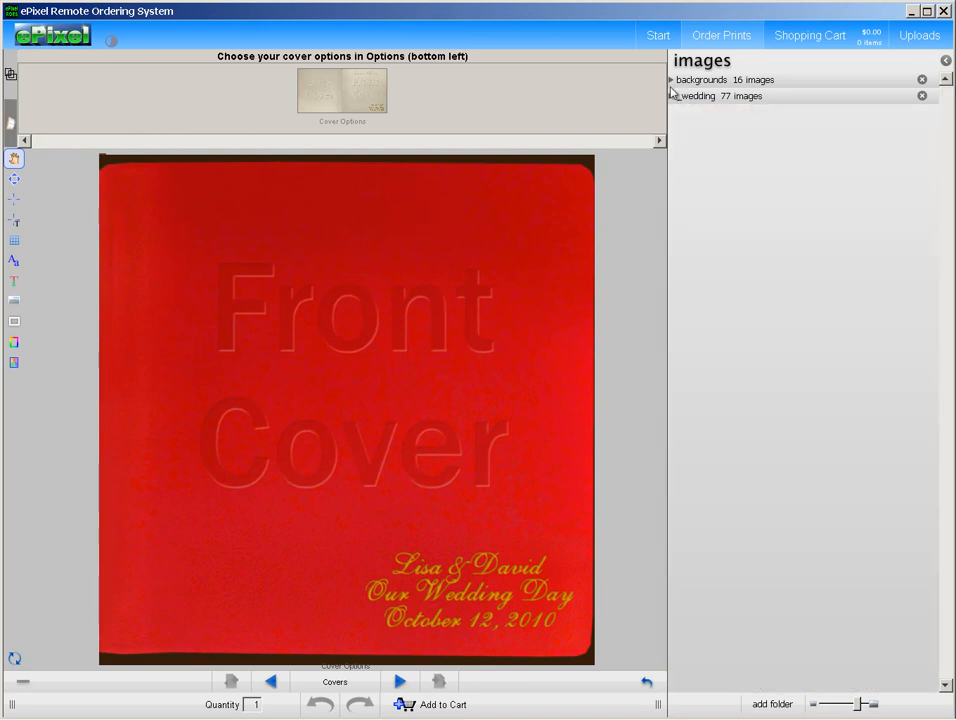
left_click(671, 79)
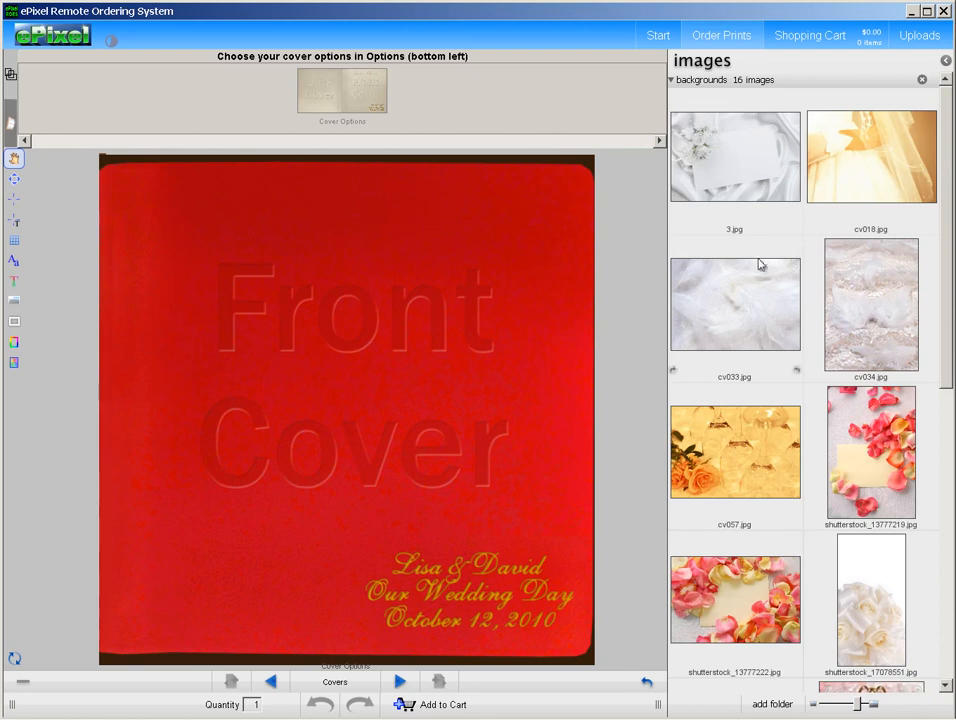
left_click(672, 81)
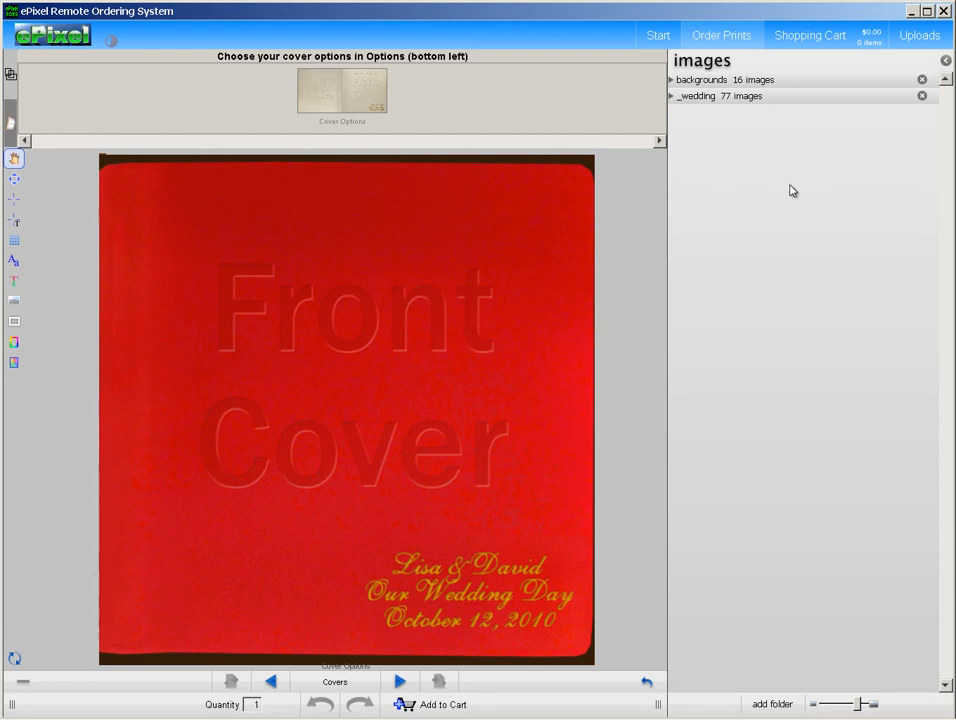
Page through the album from the cover to page 6 and replace that page's default layout with template 10.
left_click(400, 683)
left_click(400, 683)
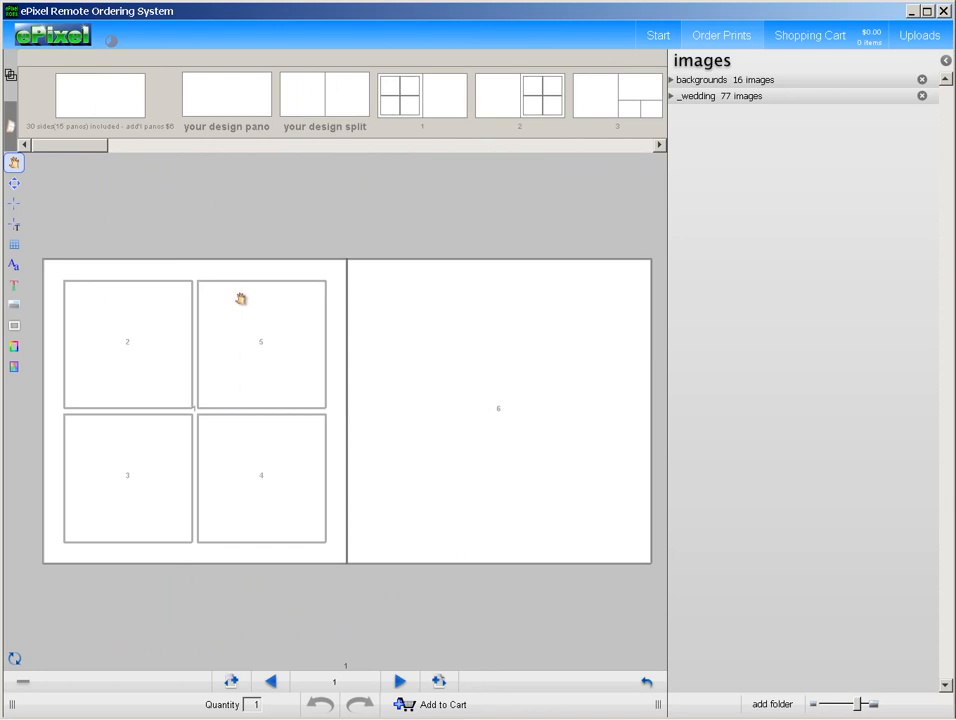
left_click(400, 681)
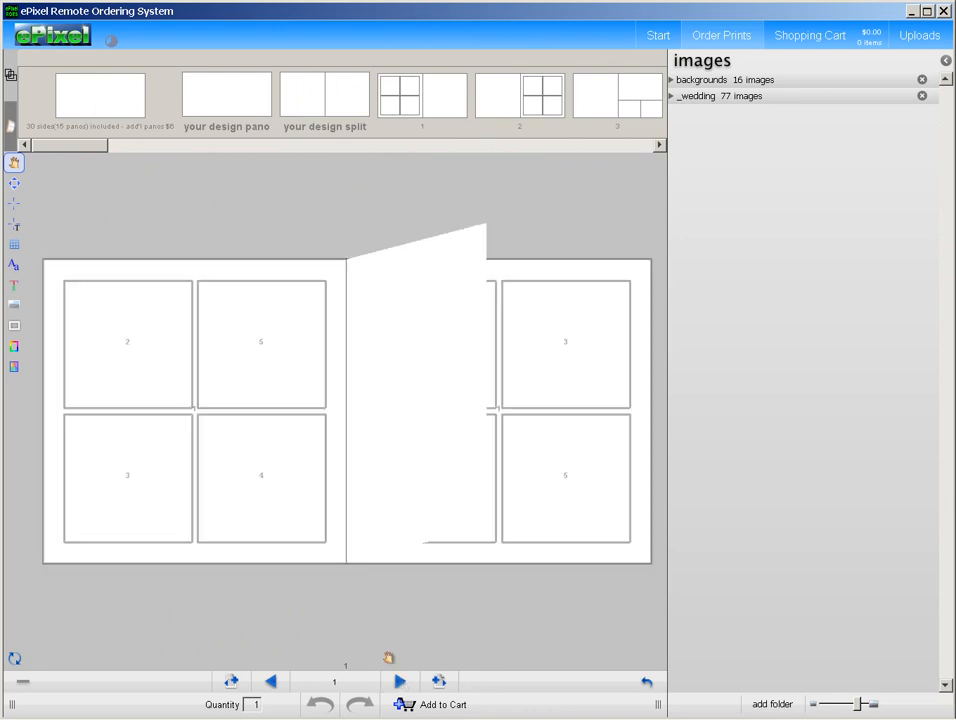
left_click(400, 683)
left_click(400, 683)
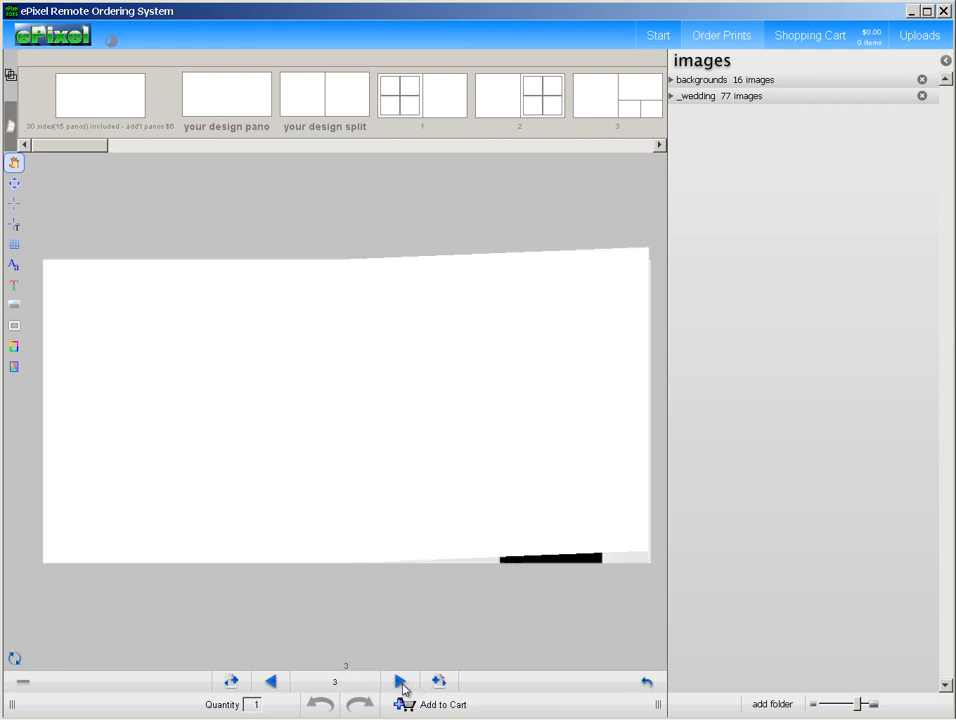
left_click(400, 683)
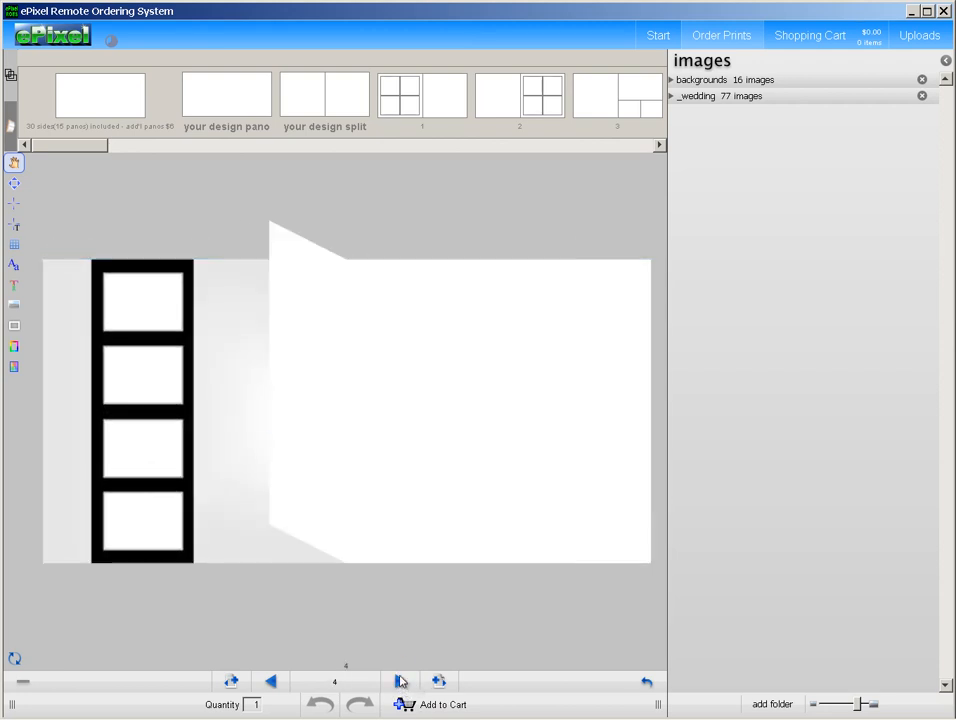
left_click(400, 683)
left_click(400, 683)
left_click_drag(79, 152, 226, 153)
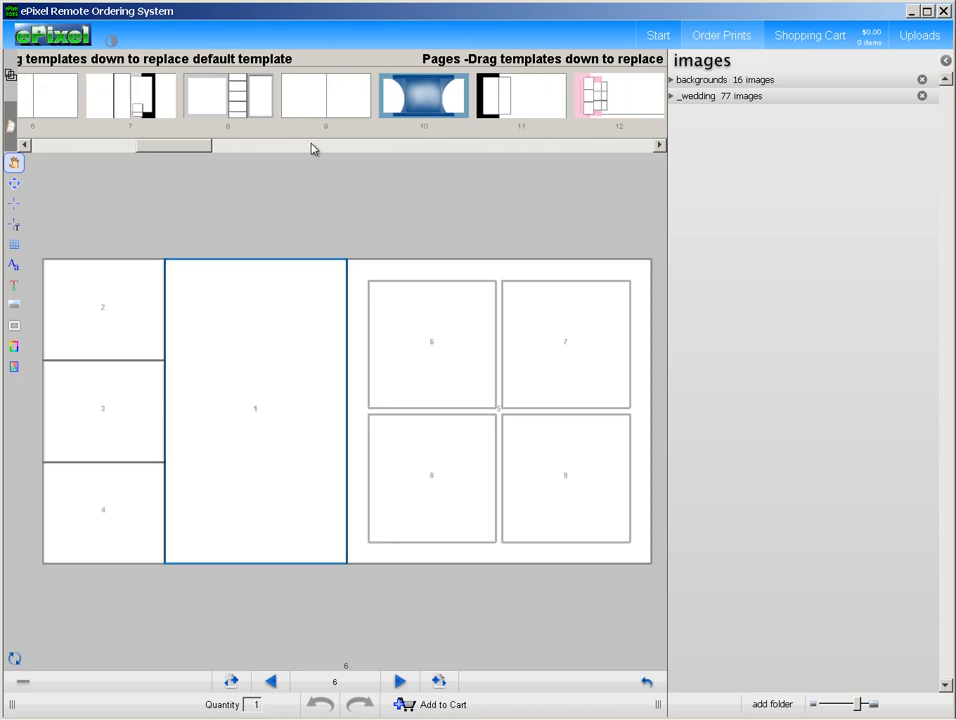
left_click_drag(425, 96, 423, 453)
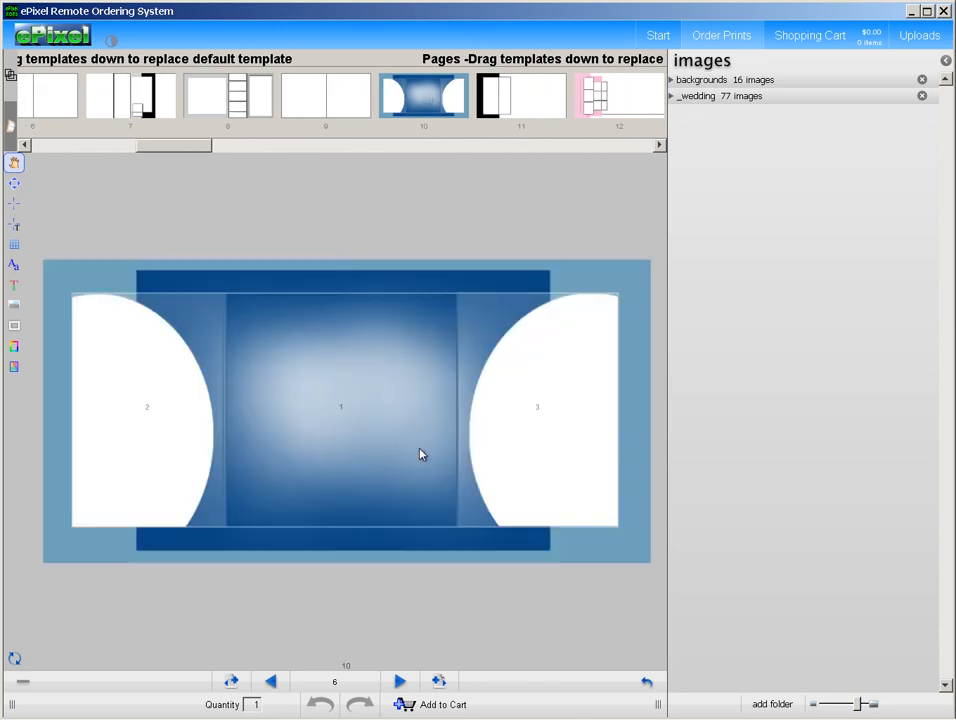
Go on to page 9 and replace its default layout with template 8.
left_click(401, 683)
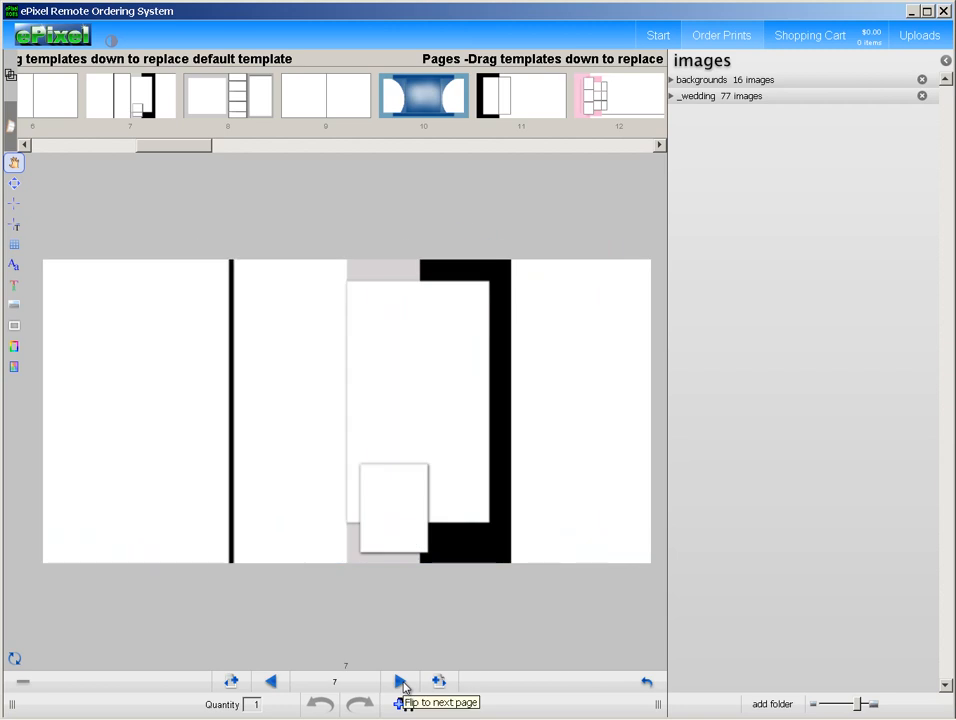
left_click(401, 683)
left_click(401, 683)
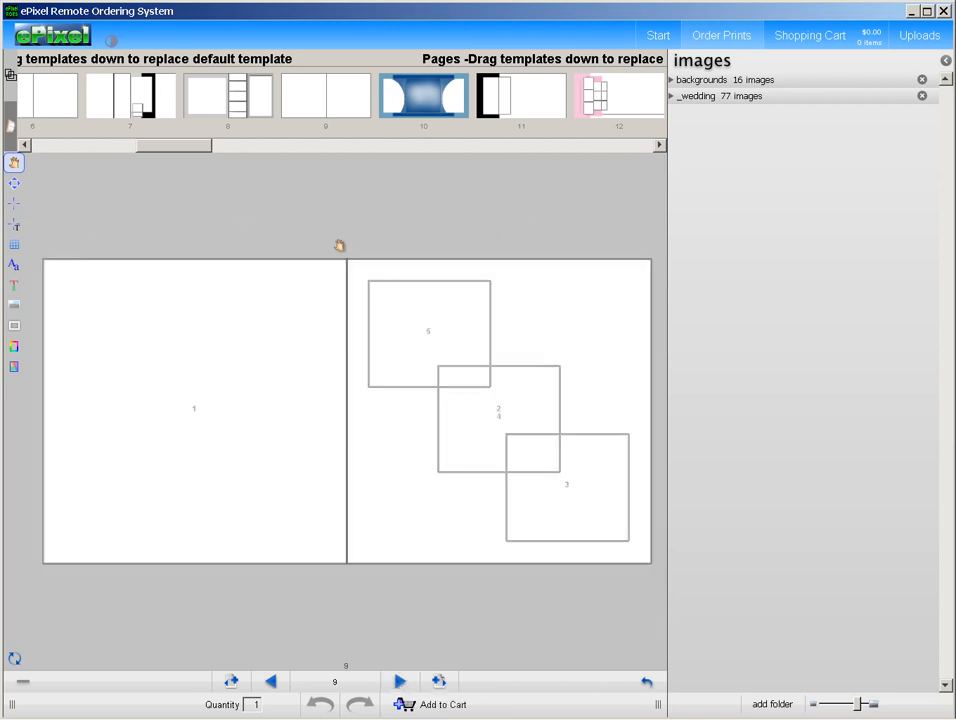
left_click_drag(223, 113, 280, 330)
Return to album page 1 and switch the template strip to the album's own pages, starting from page 1.
left_click(401, 683)
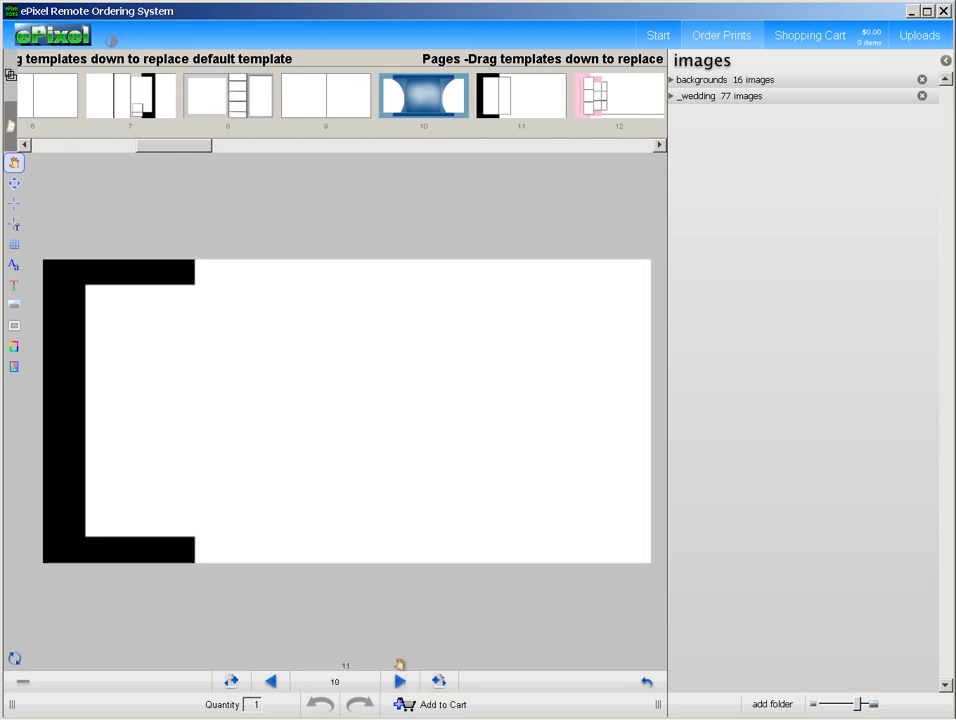
left_click(271, 682)
left_click(271, 682)
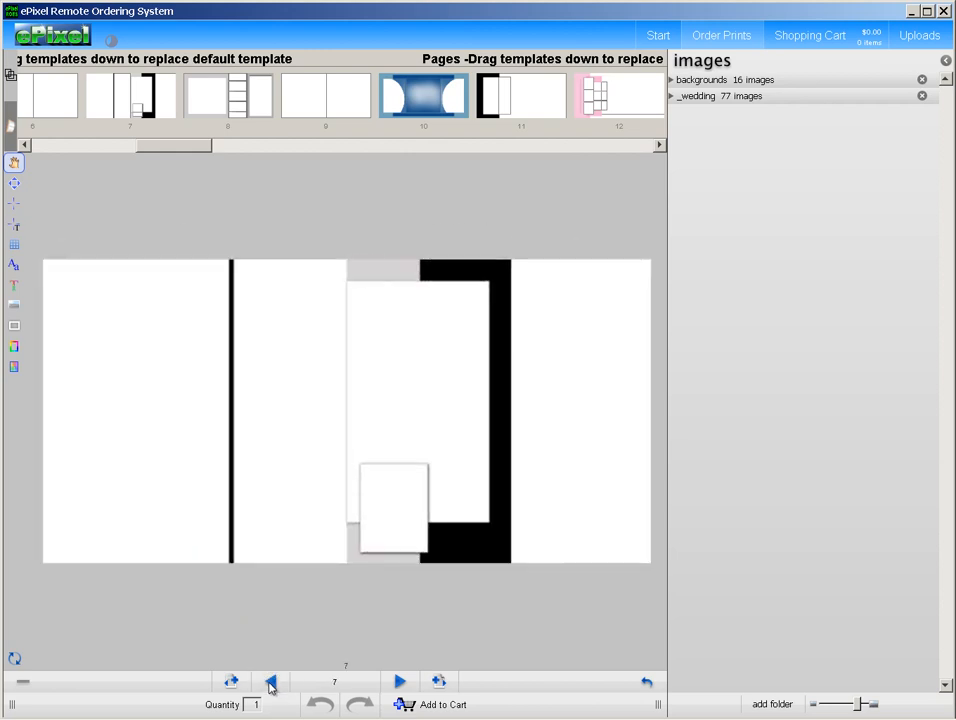
left_click(271, 682)
left_click(271, 682)
left_click(271, 682)
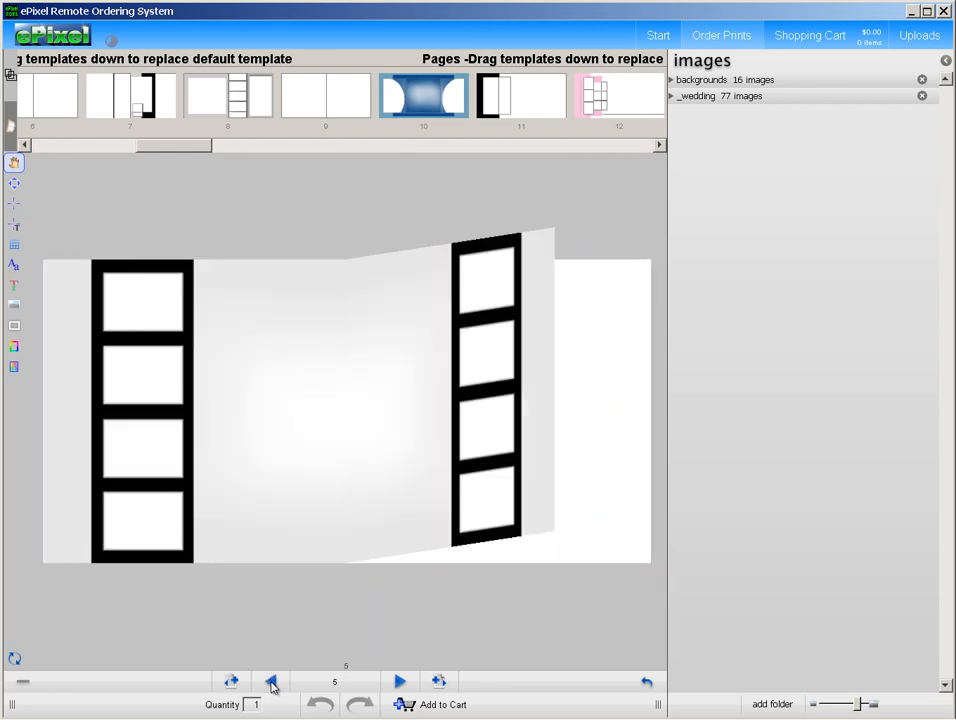
left_click(271, 682)
left_click(271, 682)
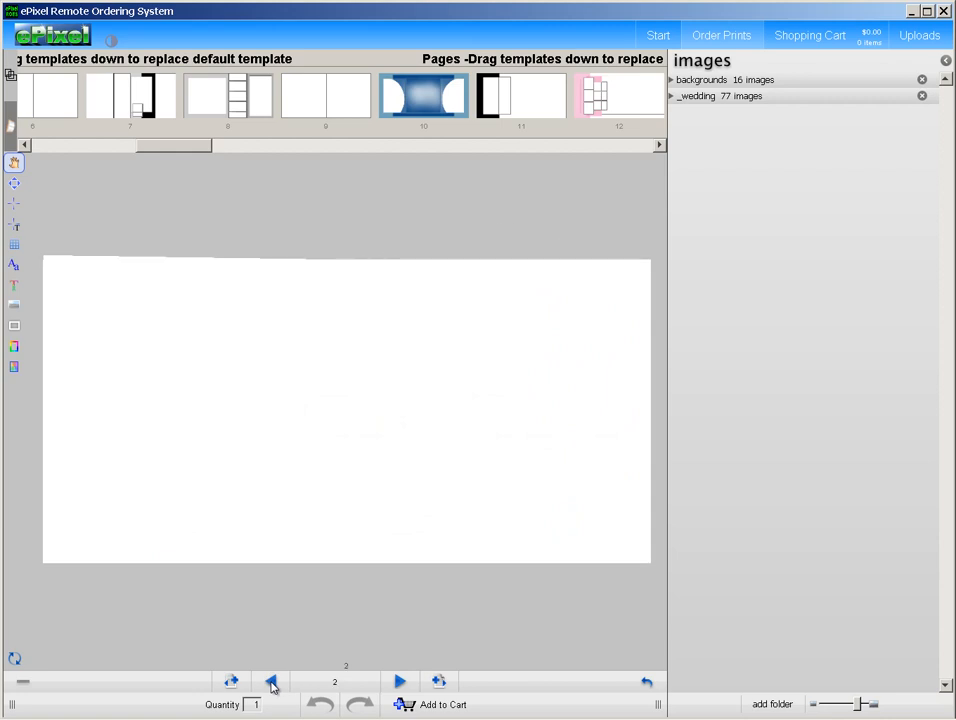
left_click(271, 682)
left_click(400, 682)
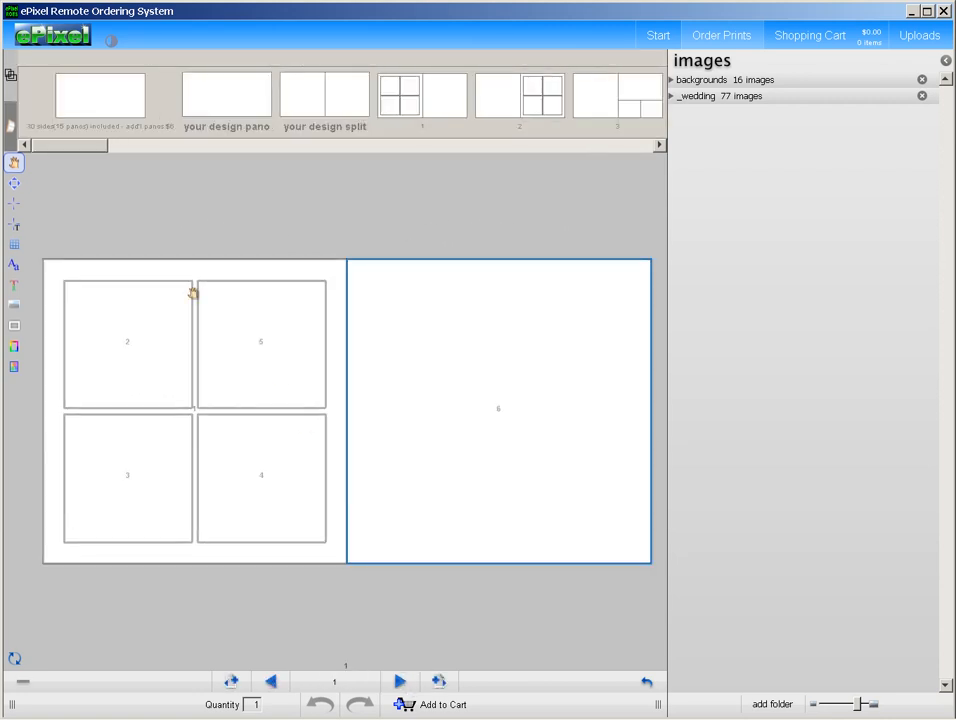
left_click(11, 127)
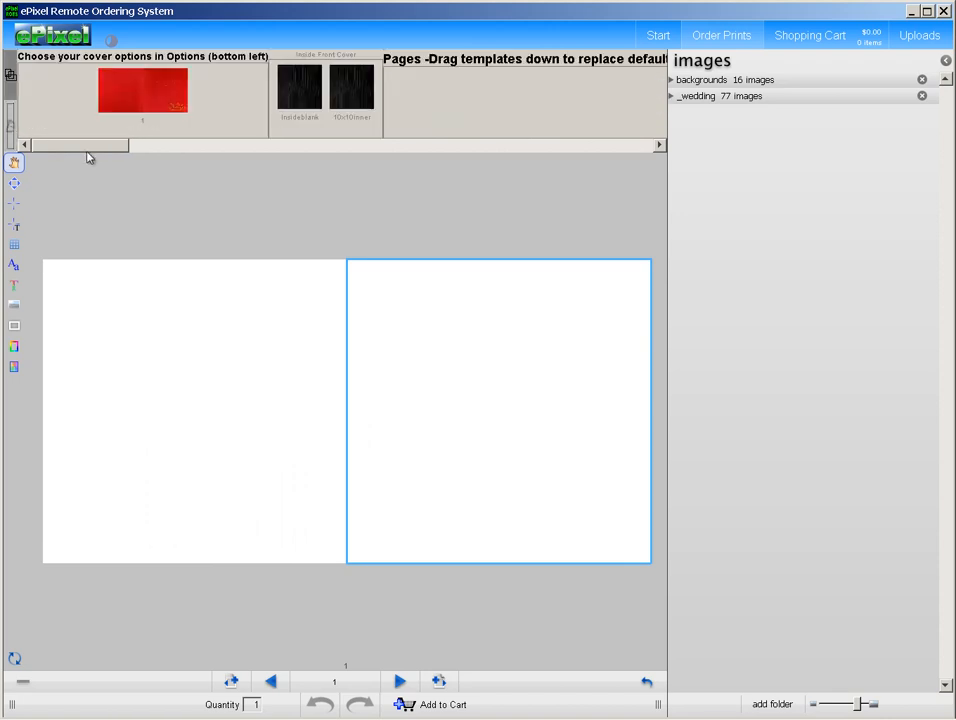
left_click_drag(116, 141, 273, 156)
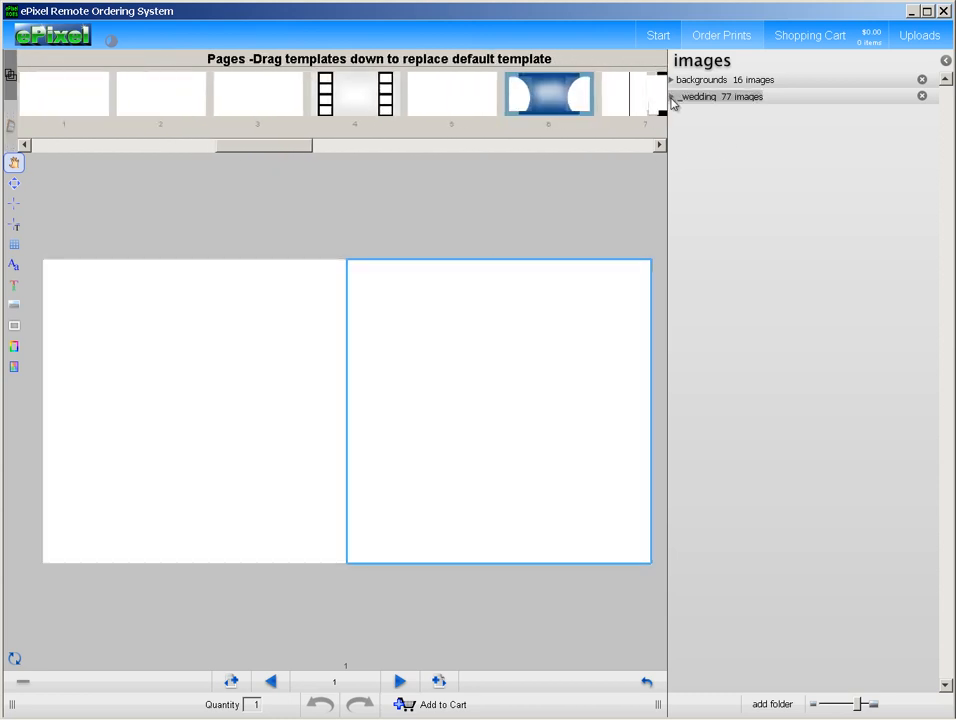
Place the _wedding photos 2562442-lg.jpg in frame 2, 2801845-lg.jpg in frame 3 and 2759938-md.jpg in frame 6 of page 1.
left_click(671, 97)
left_click_drag(760, 203, 140, 366)
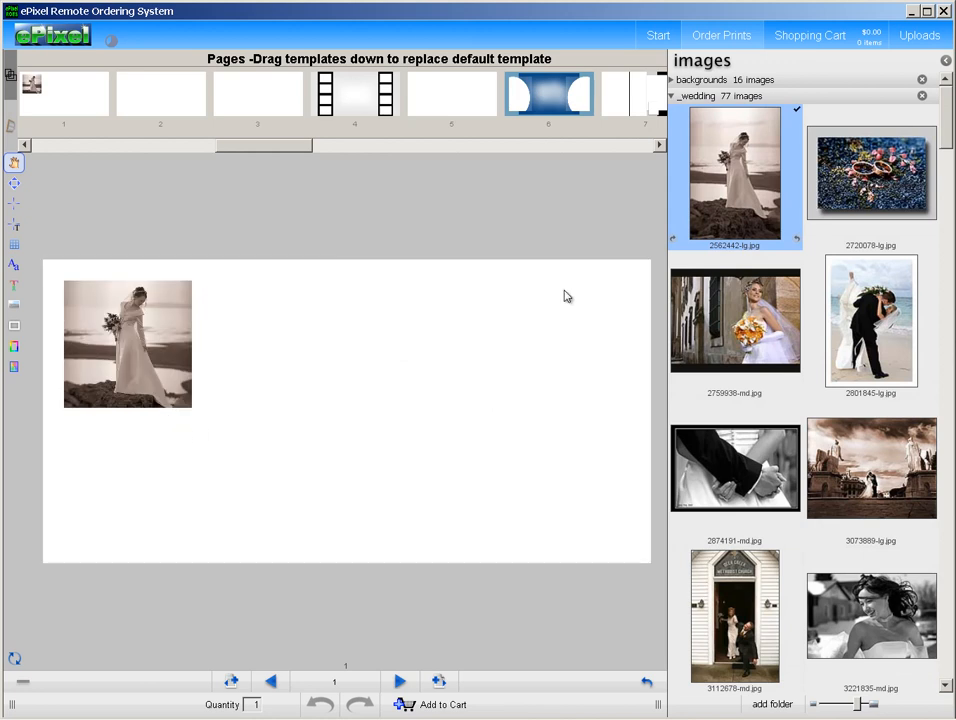
left_click_drag(870, 320, 160, 495)
left_click_drag(745, 326, 493, 508)
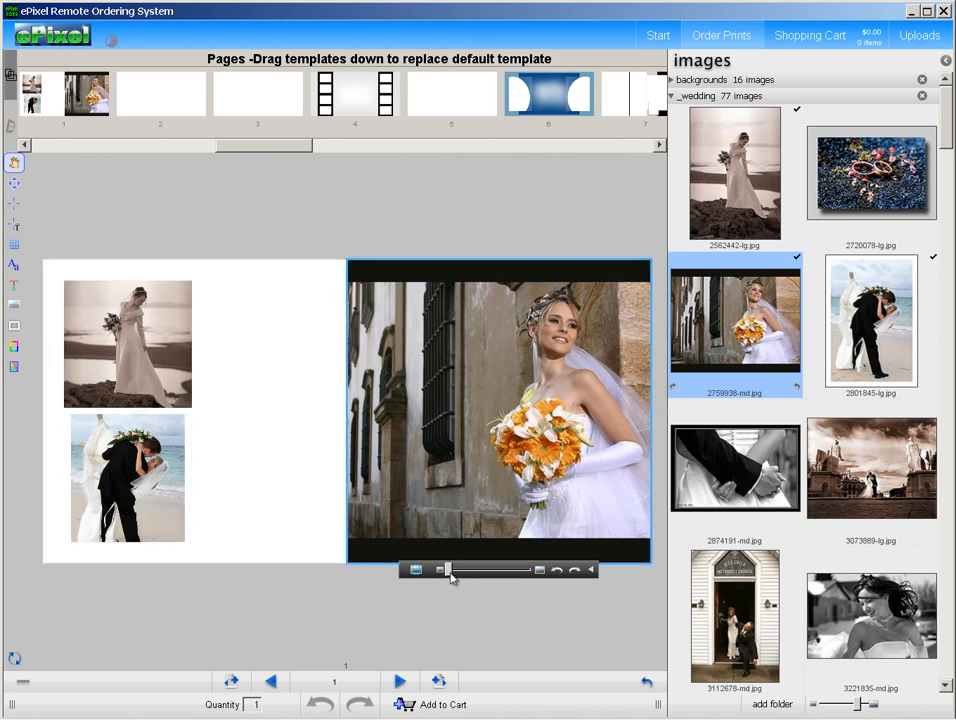
Enlarge the bride photo in frame 6 and reposition it to crop out its black borders.
left_click_drag(449, 577, 455, 570)
left_click_drag(461, 460, 457, 455)
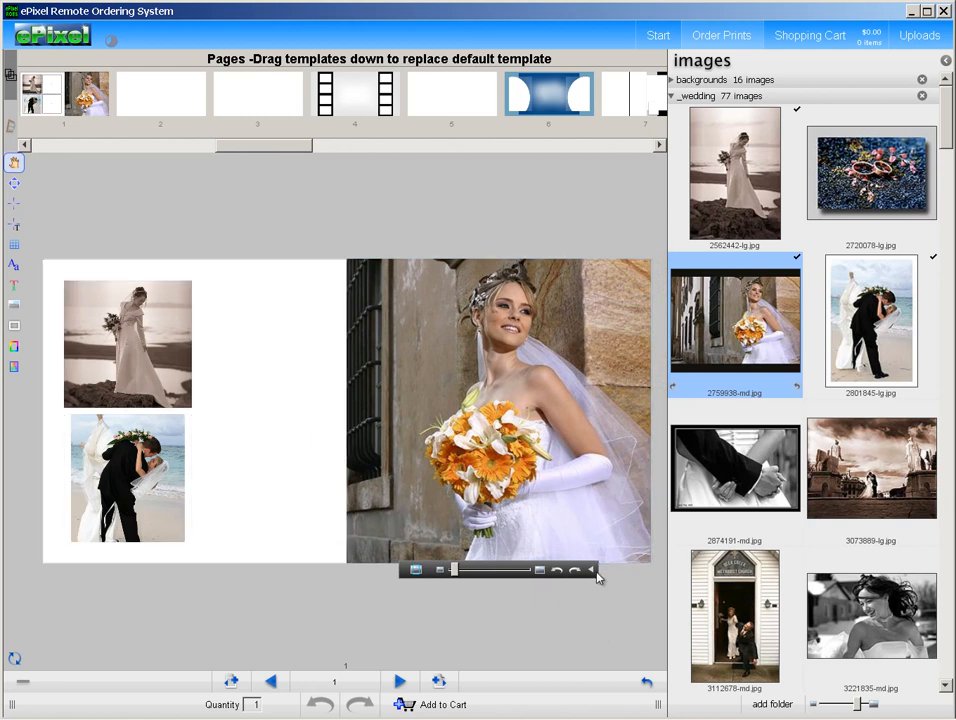
Enlarge the kissing couple photo in frame 3 of page 1, tilt it slightly, and reposition it within the frame.
left_click(144, 508)
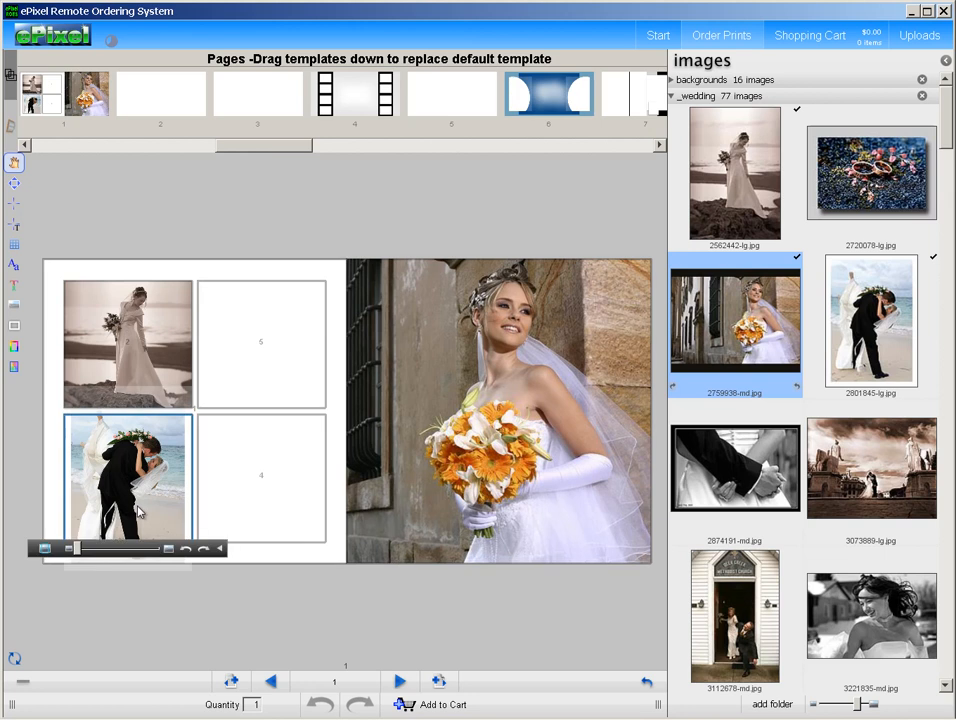
left_click_drag(83, 550, 87, 550)
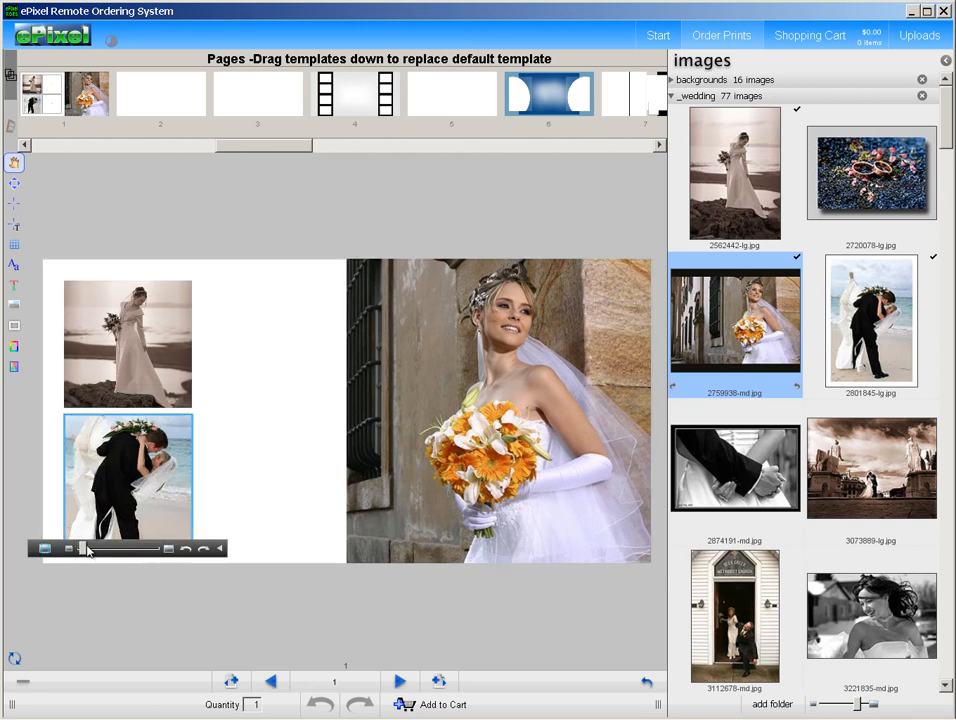
left_click(221, 550)
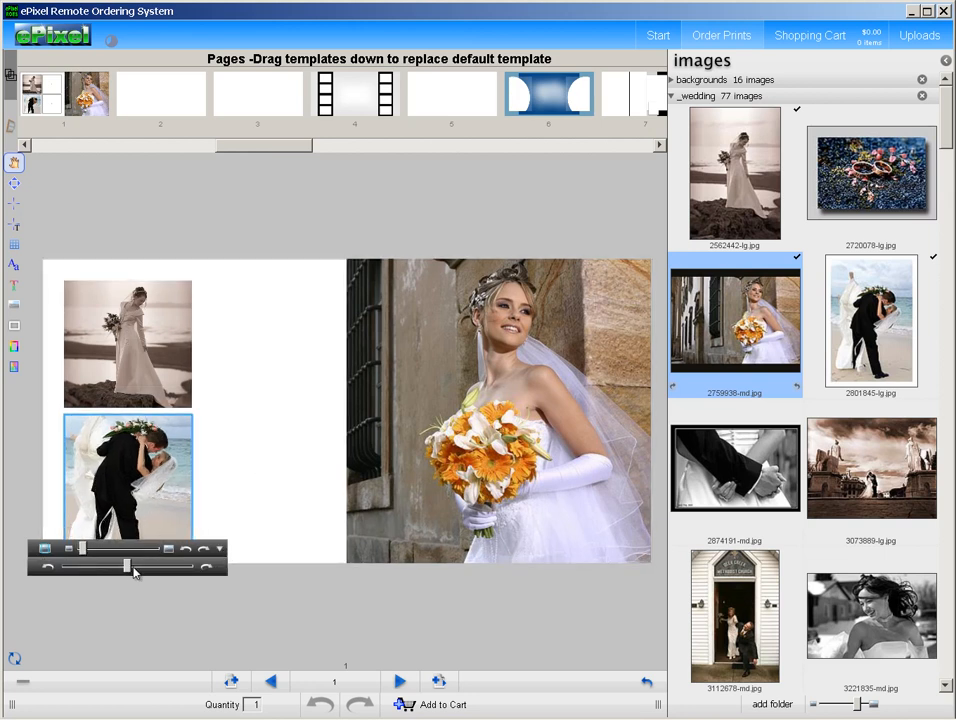
left_click_drag(129, 570, 126, 572)
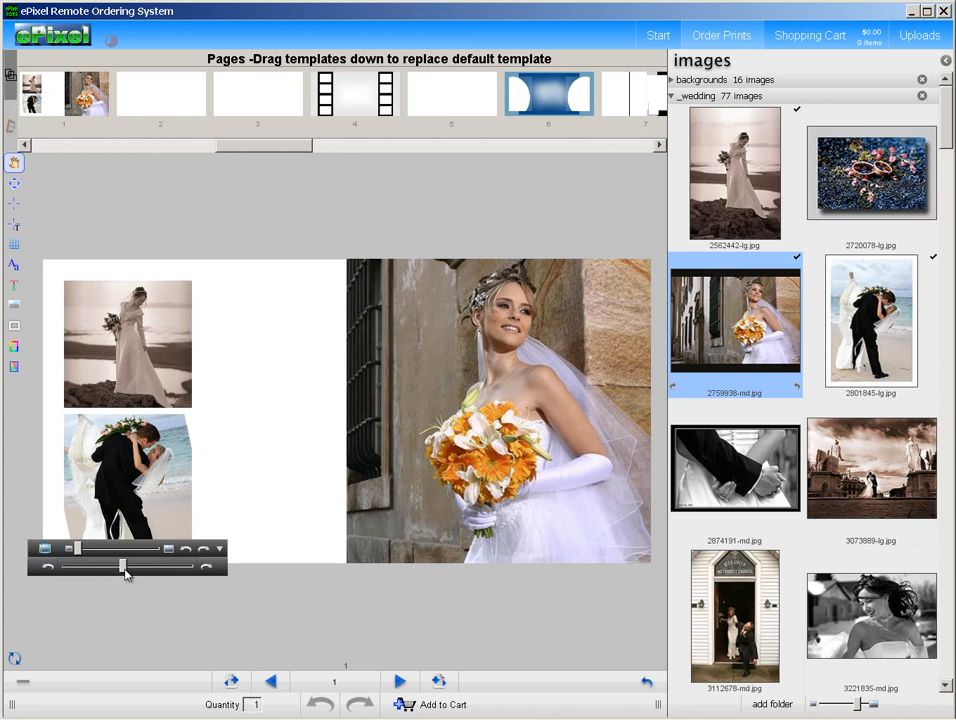
left_click(240, 475)
left_click(171, 483)
left_click_drag(171, 483, 152, 512)
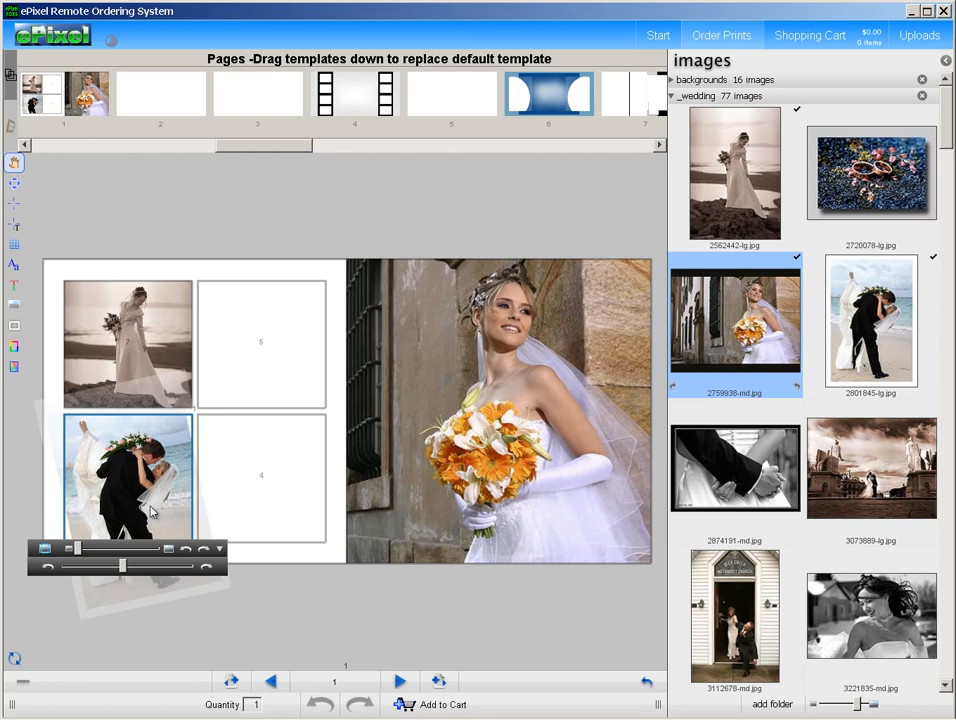
left_click(324, 625)
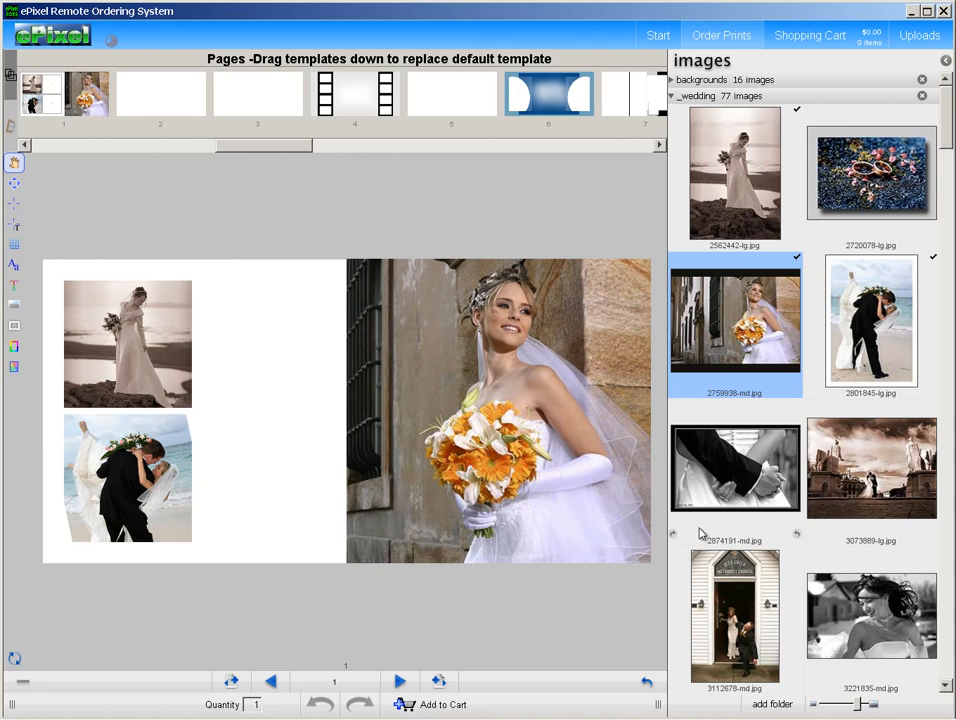
Place 3112678-md.jpg in frame 5, 3221835-md.jpg in frame 6 and 3073889-lg.jpg in frame 4 of page 1.
left_click(729, 592)
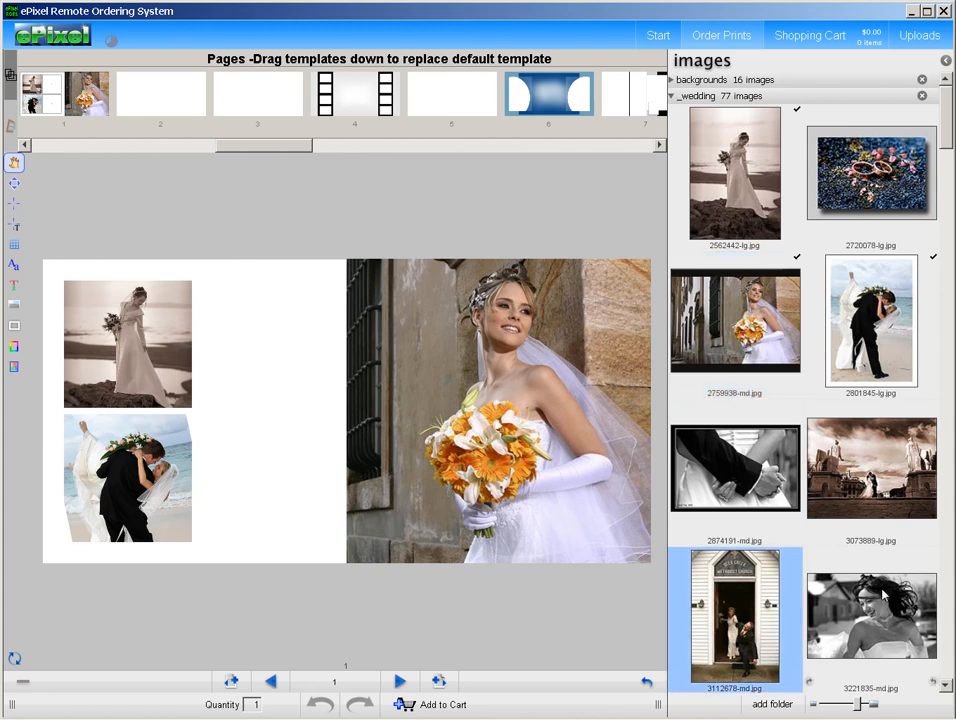
left_click(850, 605, "ctrl")
left_click_drag(750, 618, 265, 367)
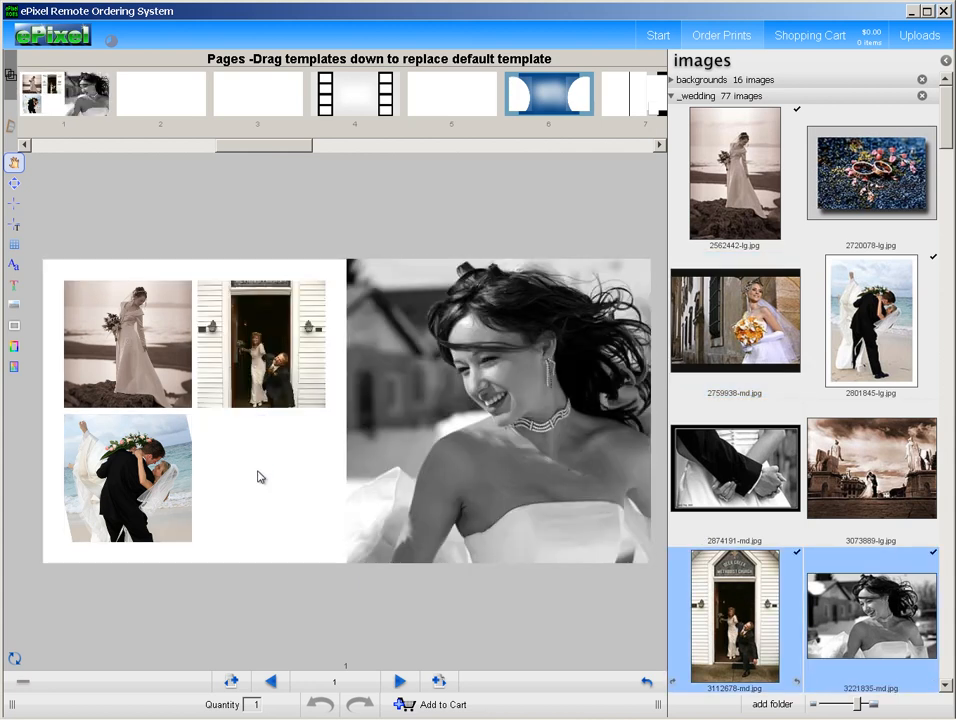
left_click(858, 478)
left_click_drag(858, 478, 270, 510)
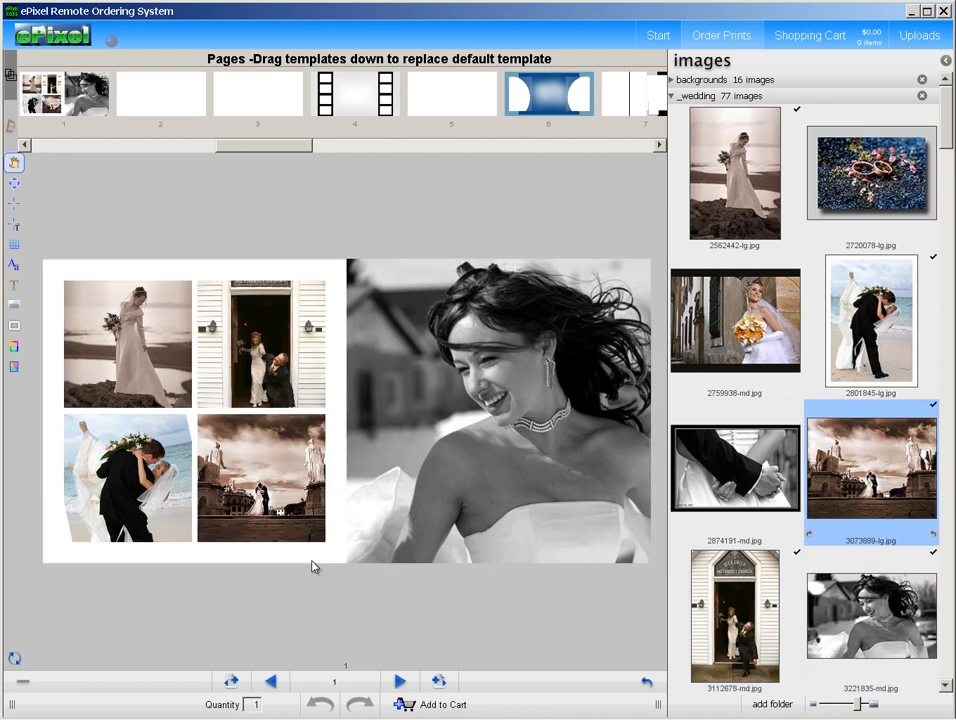
Open the backgrounds image folder and apply cv033.jpg as the background of page 1.
left_click(688, 81)
left_click_drag(735, 303, 315, 285)
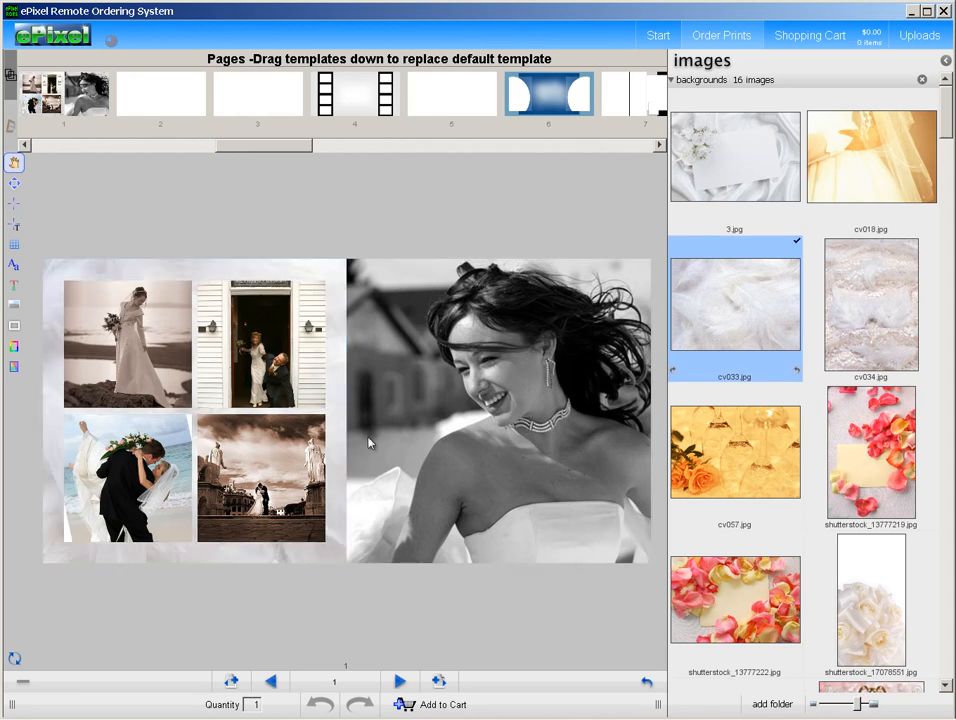
left_click(33, 367)
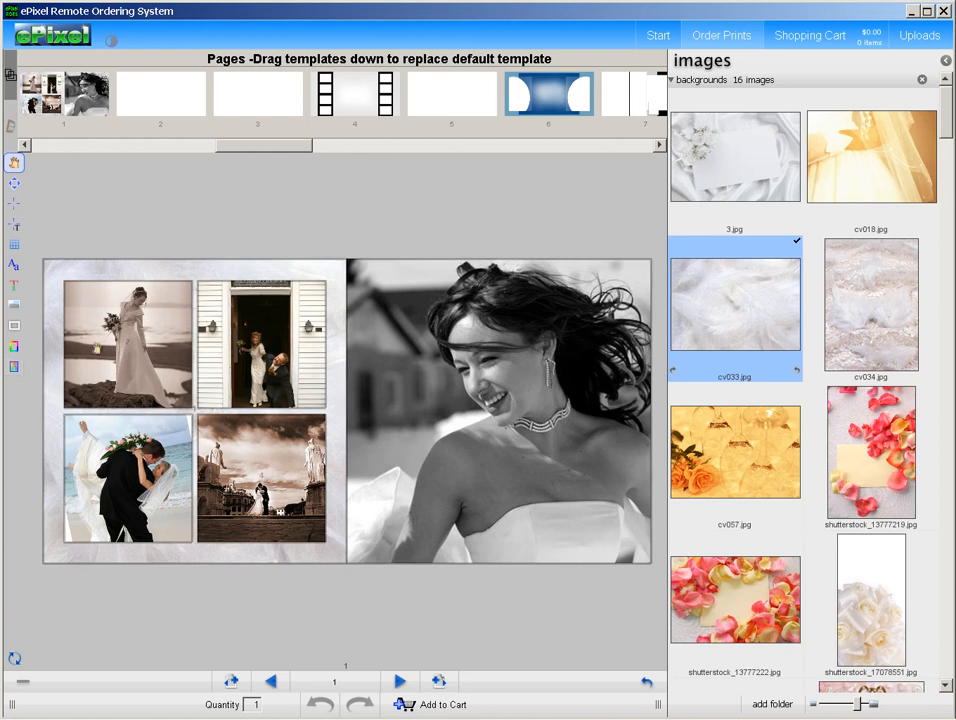
Show the available page templates again and replace page 1's layout with the blank "your design pano" template.
left_click(13, 348)
left_click(11, 77)
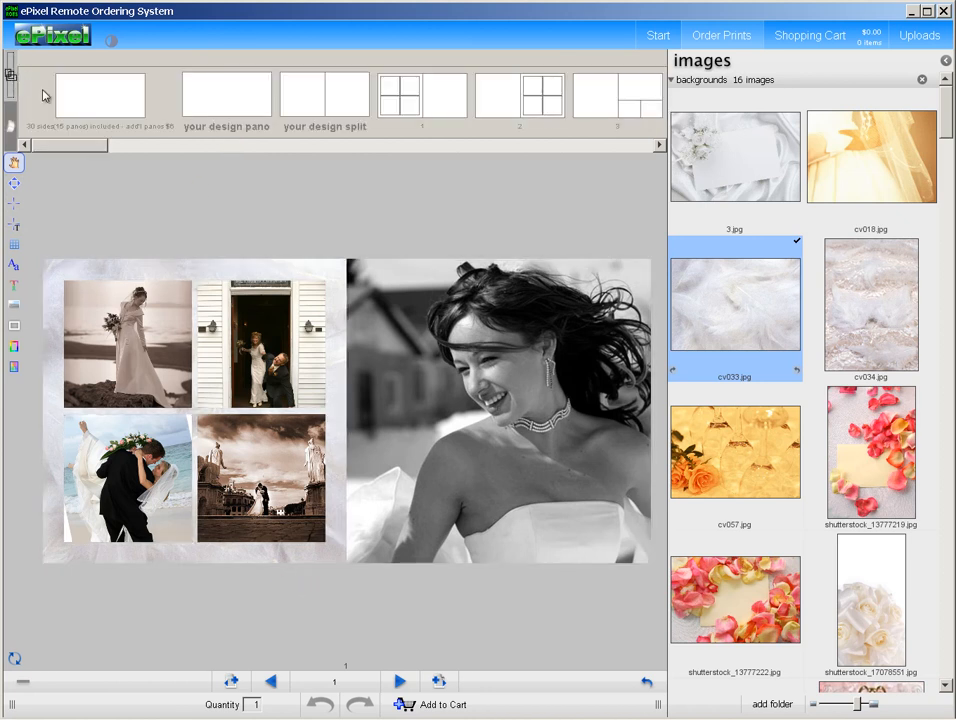
left_click_drag(228, 95, 407, 538)
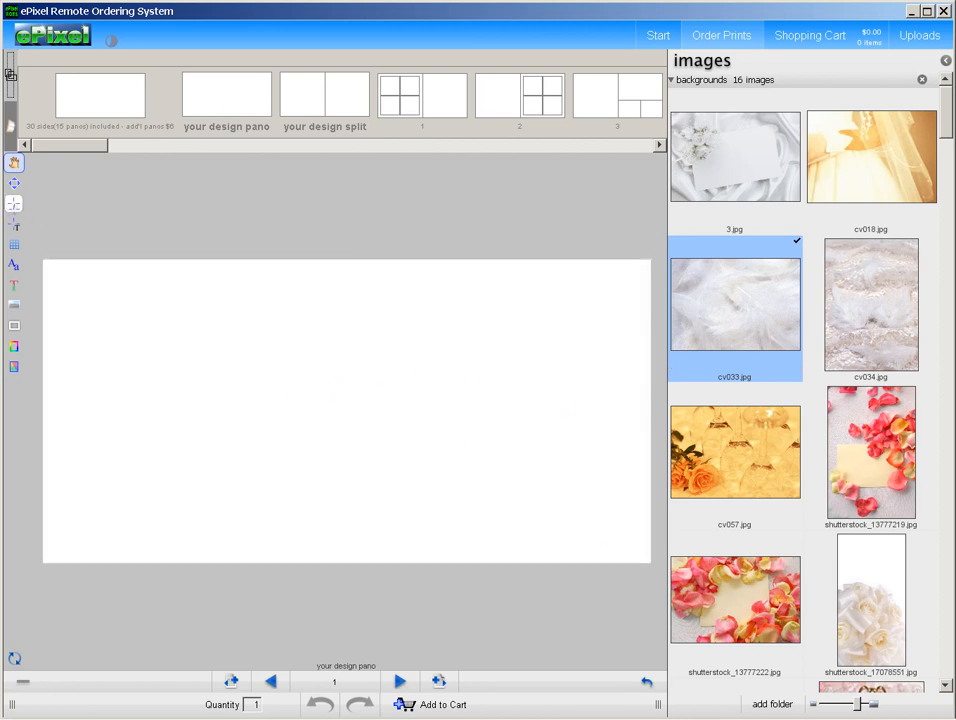
Draw two upright picture frames above one wide frame on the page's left side, plus a full-height frame along the page's right edge.
left_click(14, 203)
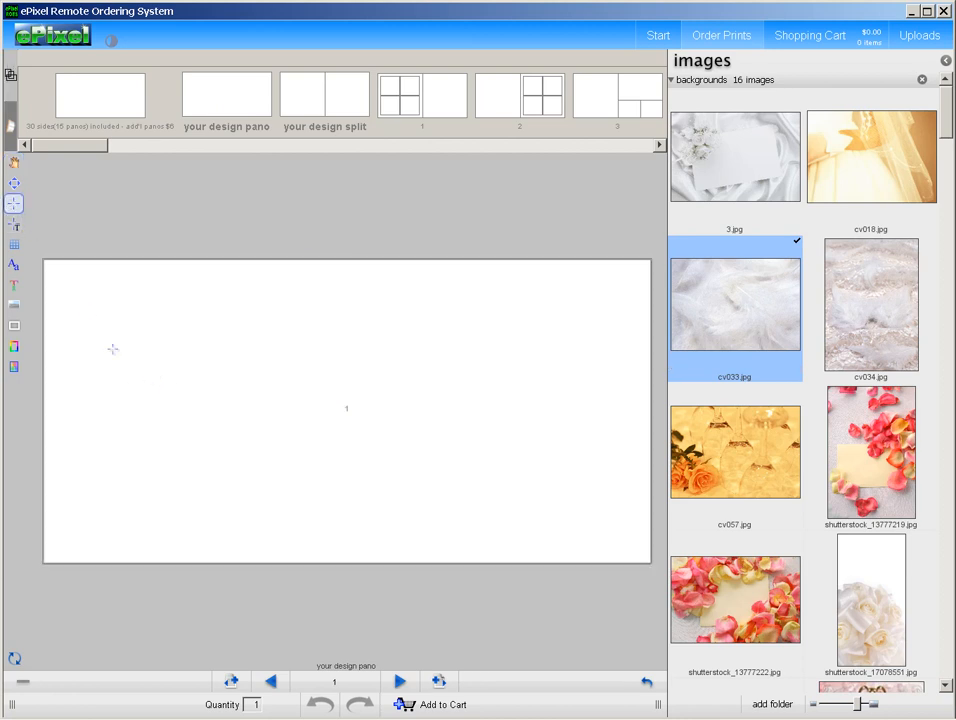
left_click_drag(79, 292, 157, 398)
left_click_drag(80, 414, 270, 531)
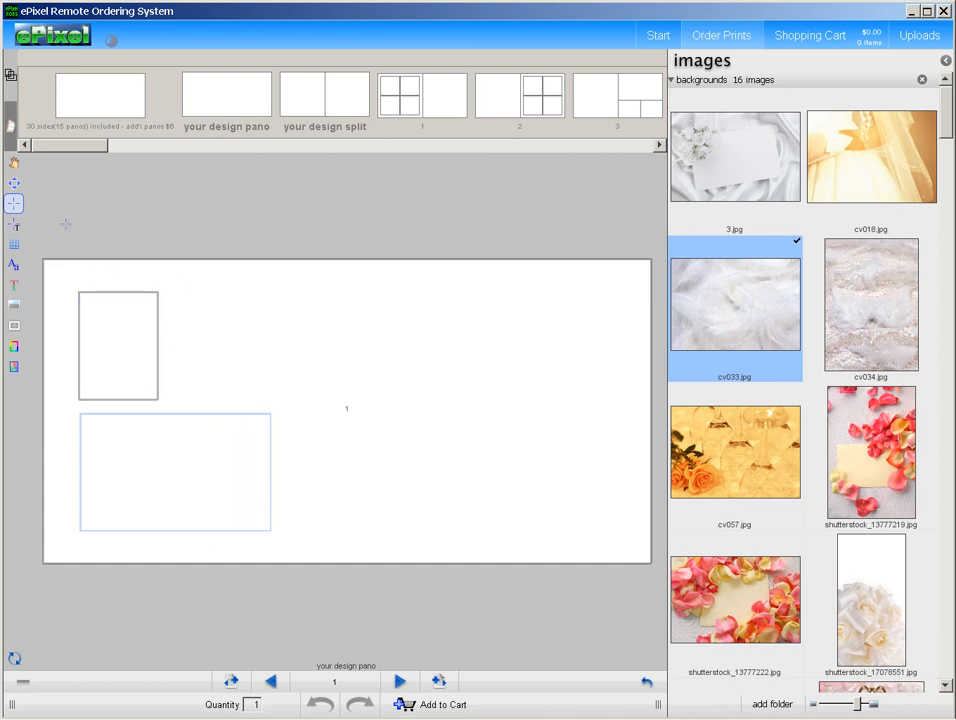
left_click_drag(168, 291, 270, 402)
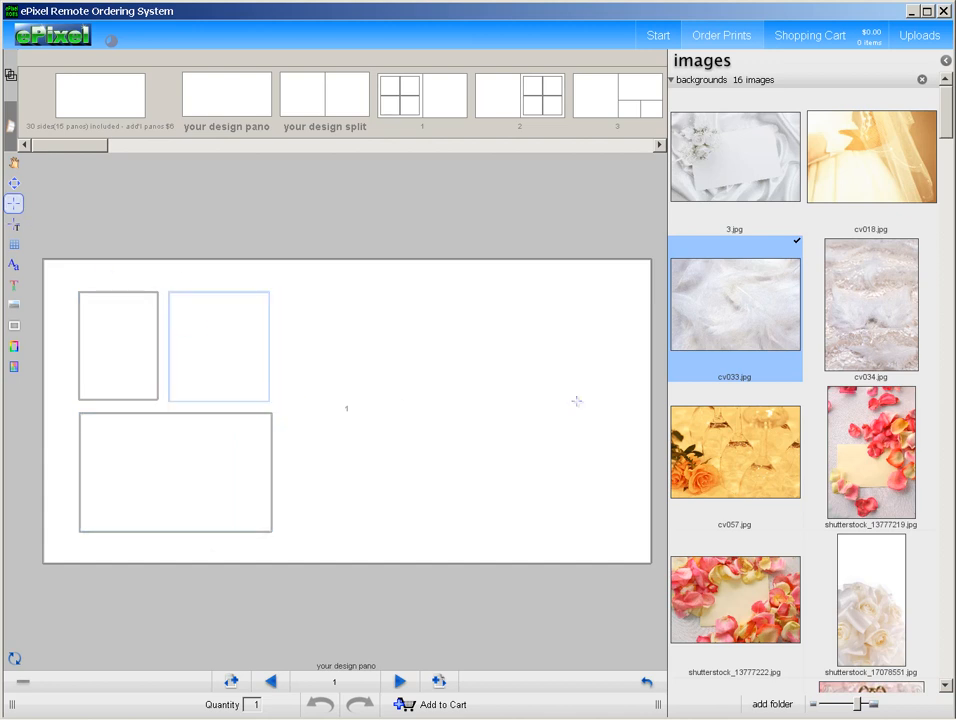
left_click_drag(654, 256, 539, 572)
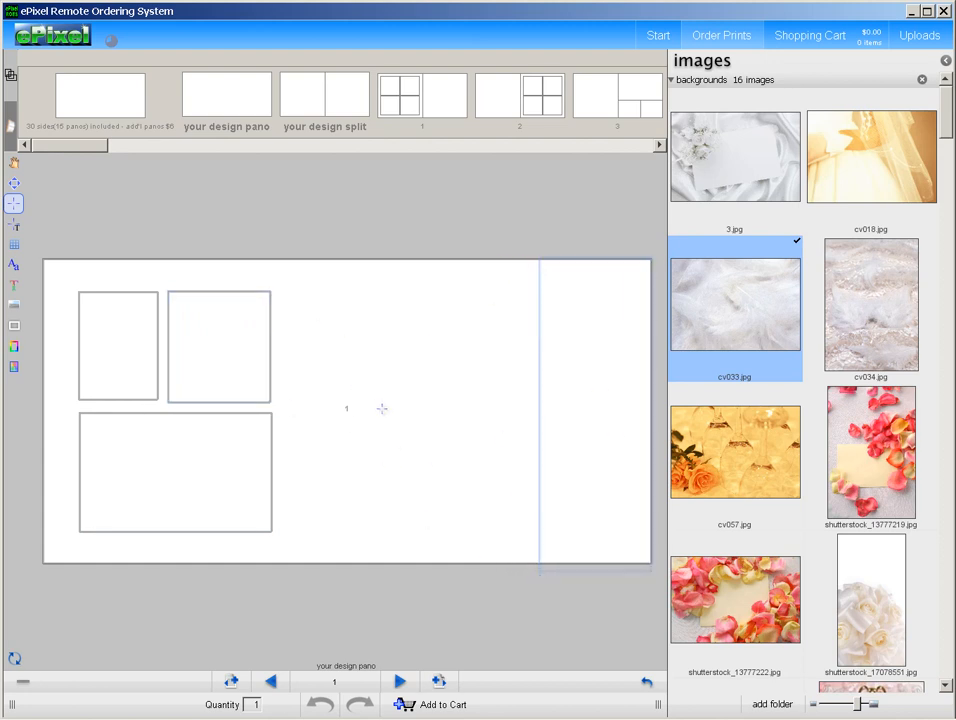
Widen the upper-left frame and the wide frame below it slightly to the left, aligning their left edges.
left_click(14, 183)
left_click(122, 366)
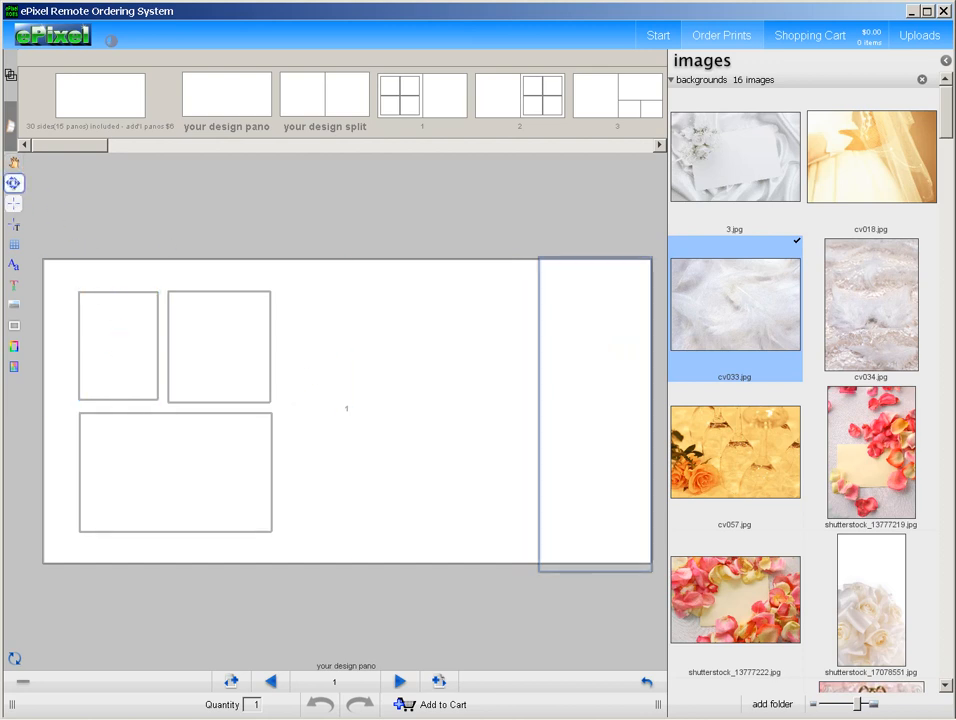
left_click_drag(80, 346, 73, 347)
left_click(85, 461)
left_click_drag(84, 475, 73, 474)
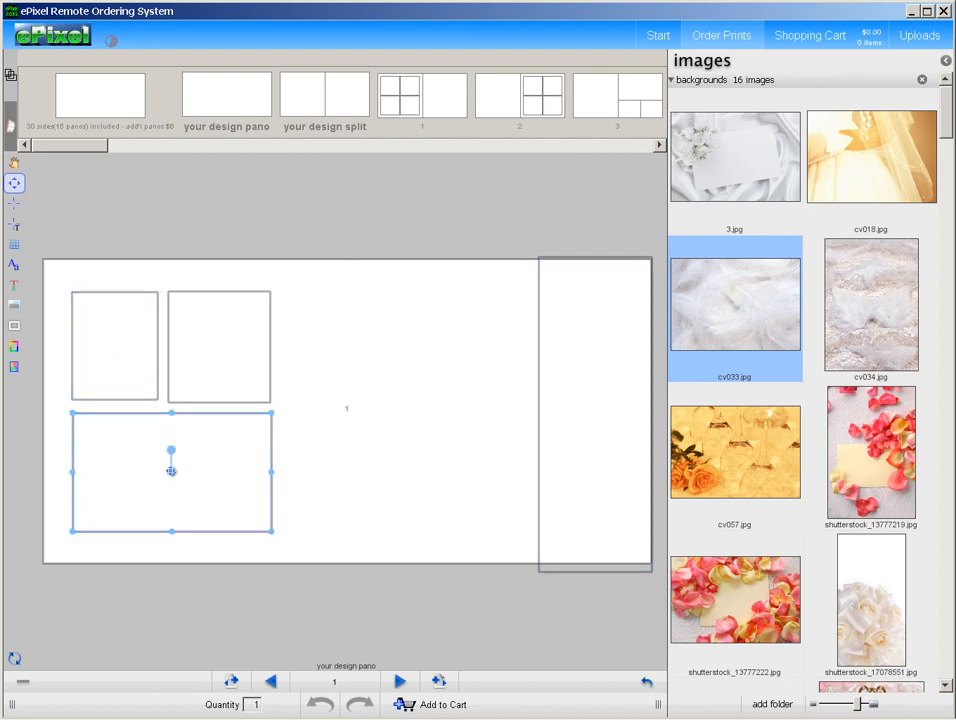
mouse_move(171, 470)
left_mouse_down()
mouse_move(160, 469)
mouse_move(177, 472)
mouse_move(164, 467)
mouse_move(171, 471)
mouse_move(171, 450)
mouse_move(194, 452)
mouse_move(171, 452)
left_mouse_up()
left_click(400, 460)
left_click(213, 207)
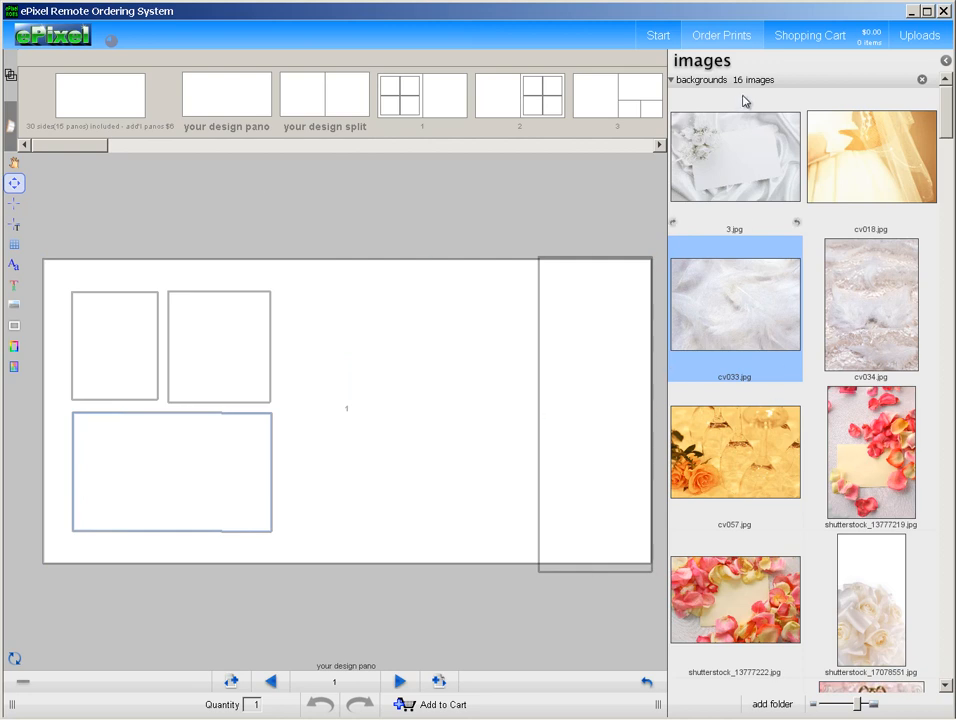
Open the _wedding folder and place 4655012-md.jpg in the upper-left frame, repositioned so the couple is fully in view.
left_click(691, 84)
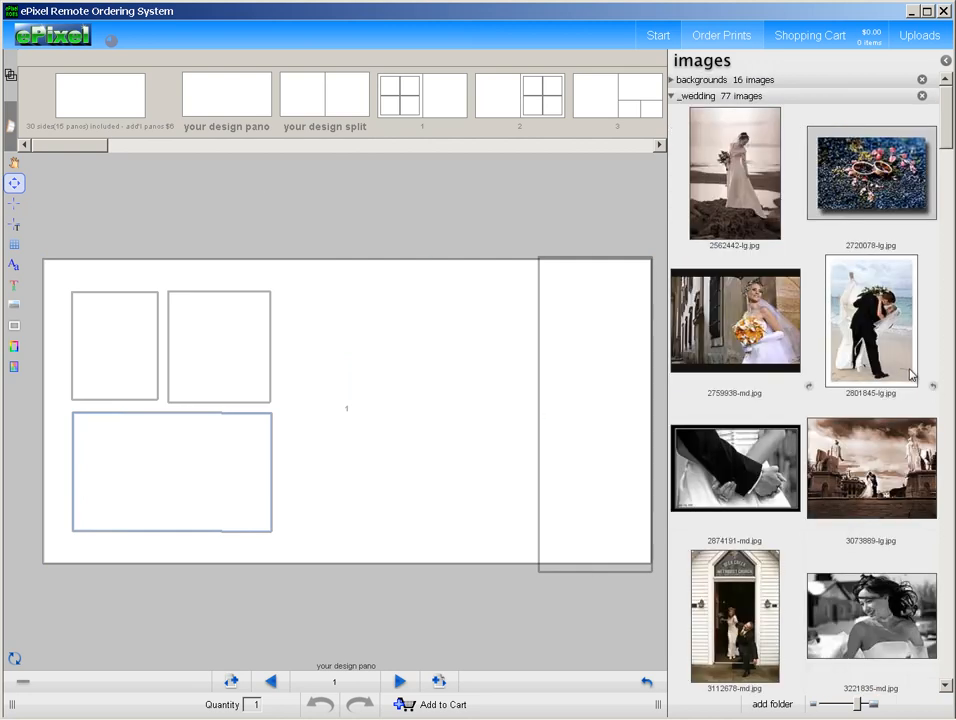
scroll(947, 365, "down", 2)
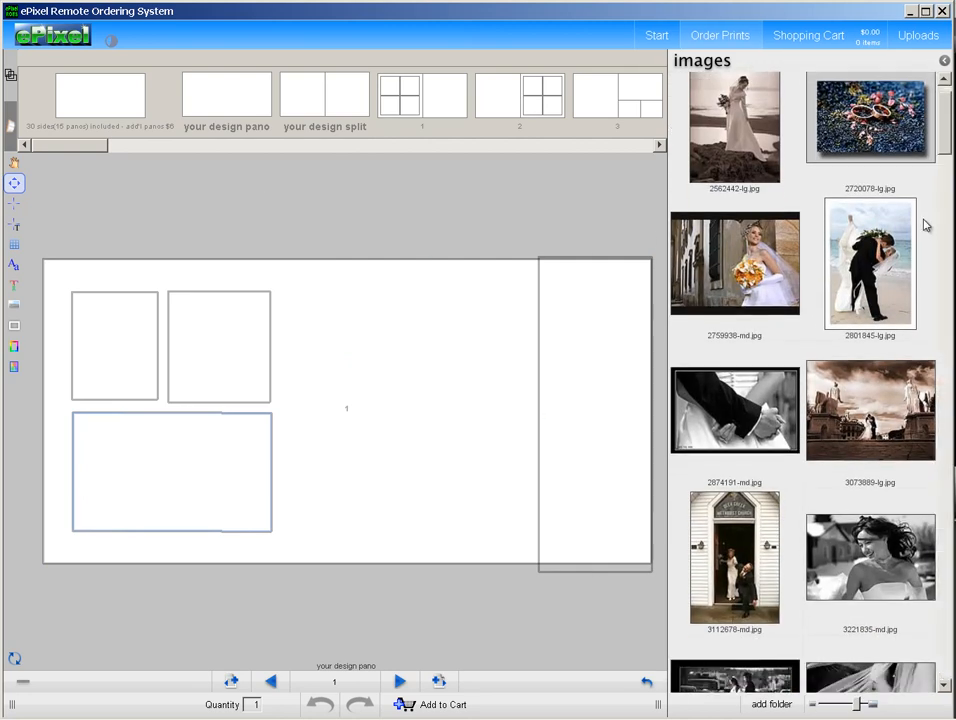
left_click_drag(945, 145, 938, 260)
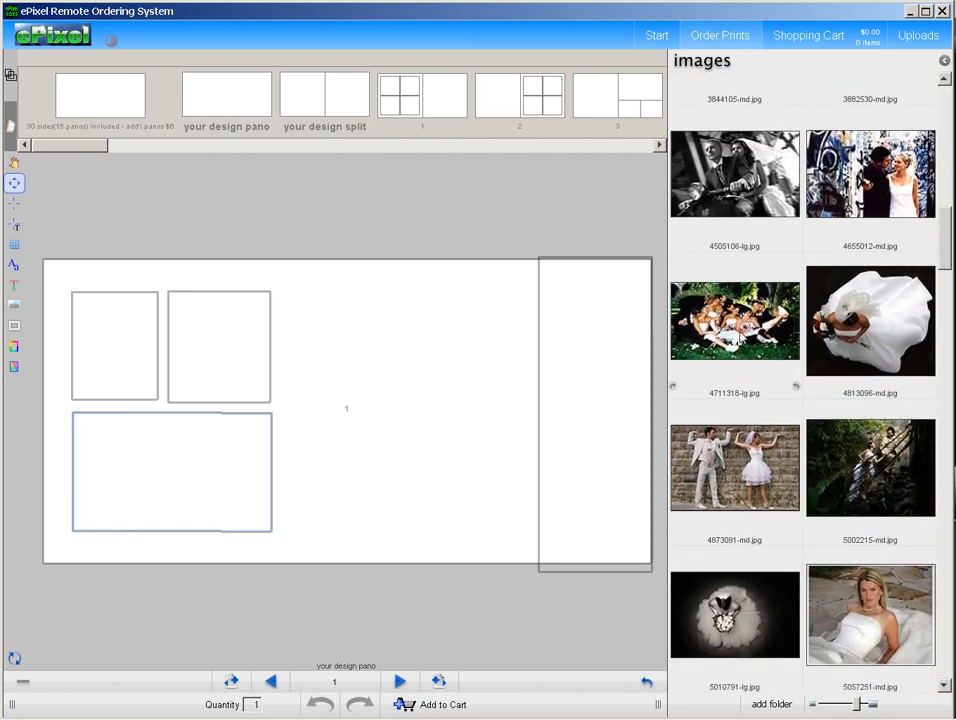
mouse_move(890, 218)
left_click_drag(826, 425, 595, 383)
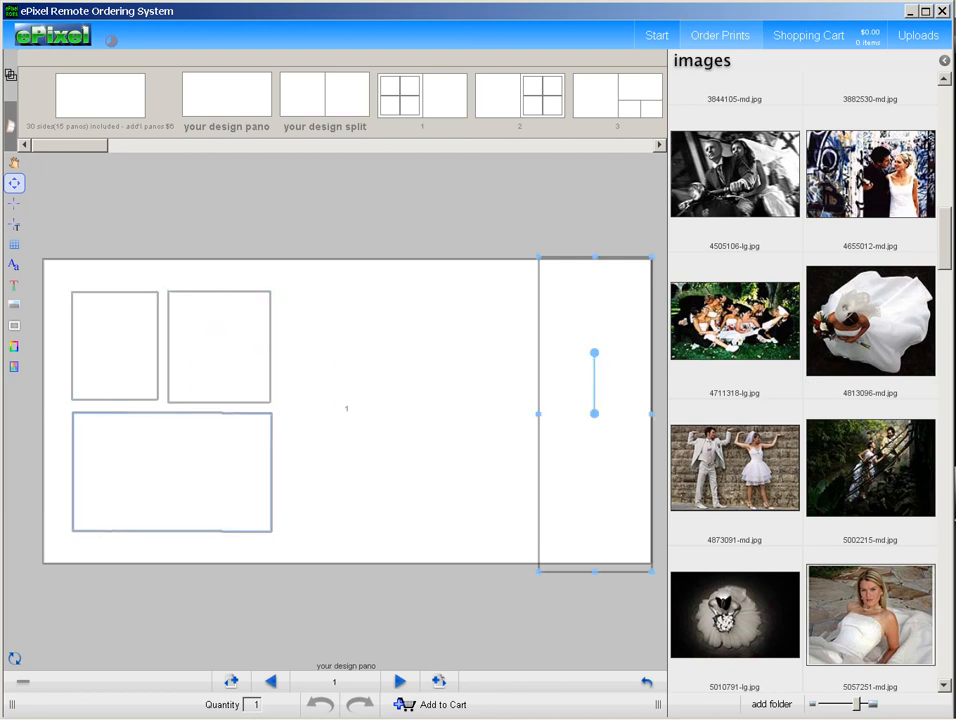
scroll(873, 192, "down", 1)
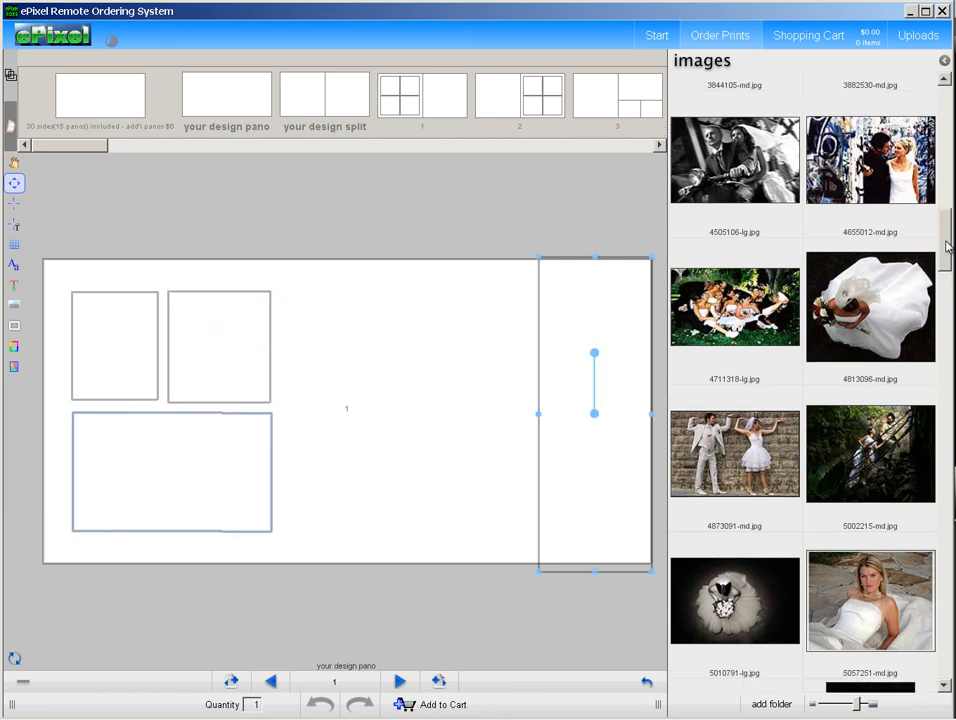
left_click_drag(875, 172, 218, 355)
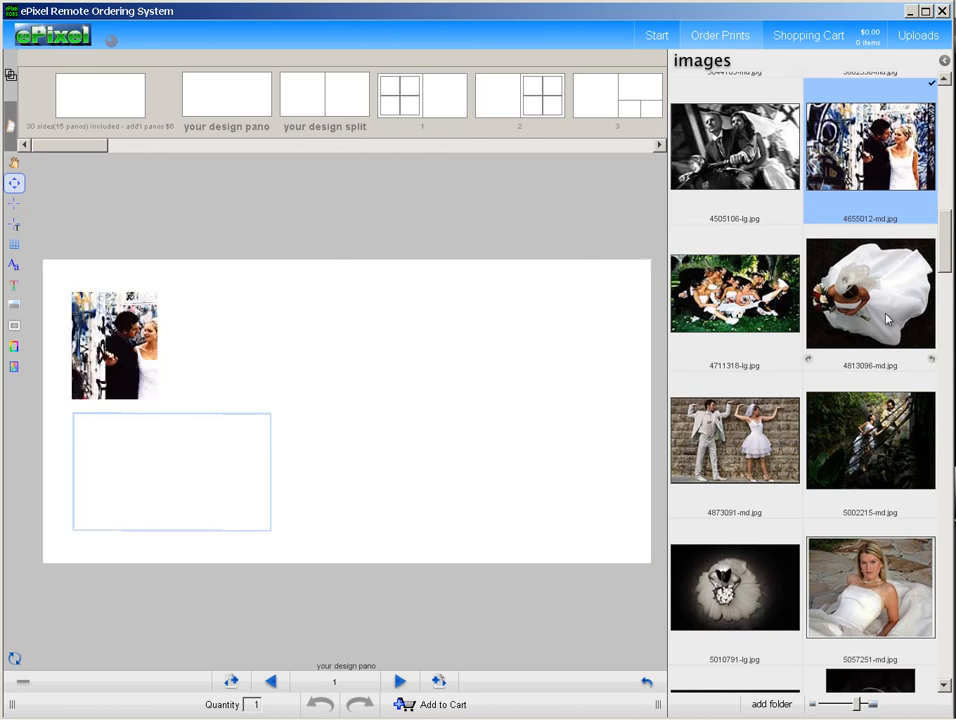
left_click(15, 164)
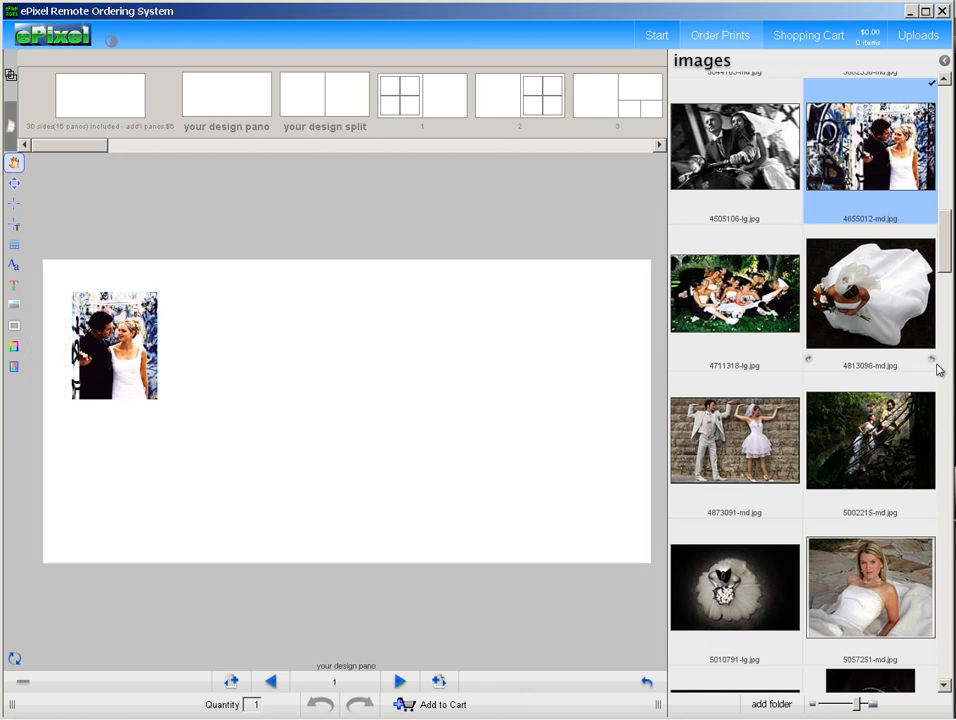
Place 5002215-md.jpg in the second upper frame, then enlarge it slightly and reposition it around the couple.
scroll(947, 270, "down", 3)
left_click_drag(870, 300, 243, 366)
mouse_move(238, 349)
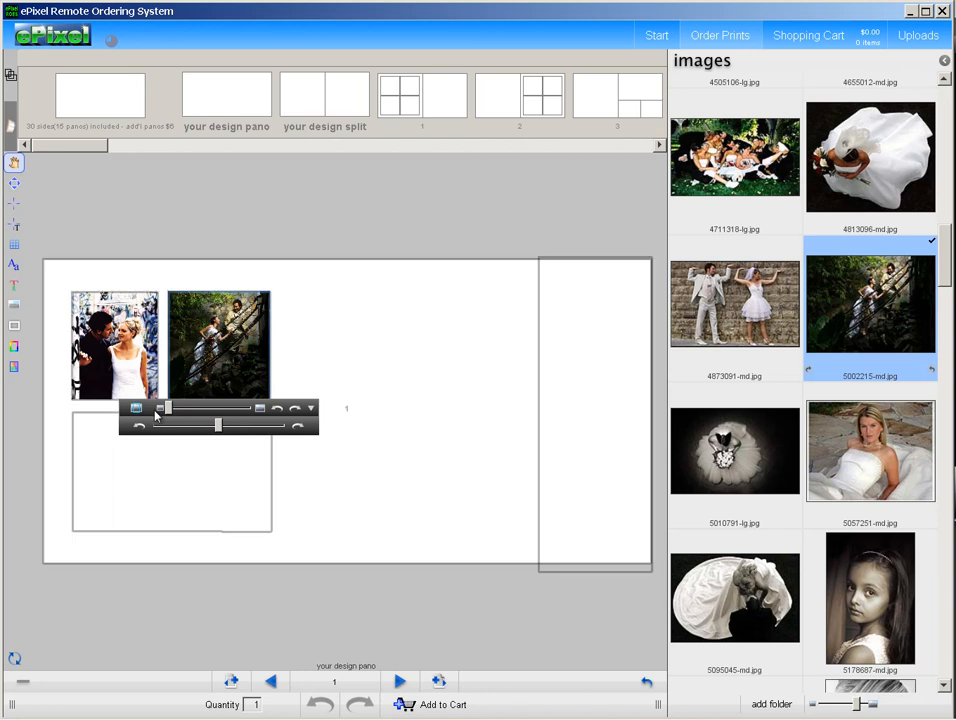
left_click_drag(168, 407, 173, 407)
left_click_drag(227, 343, 211, 357)
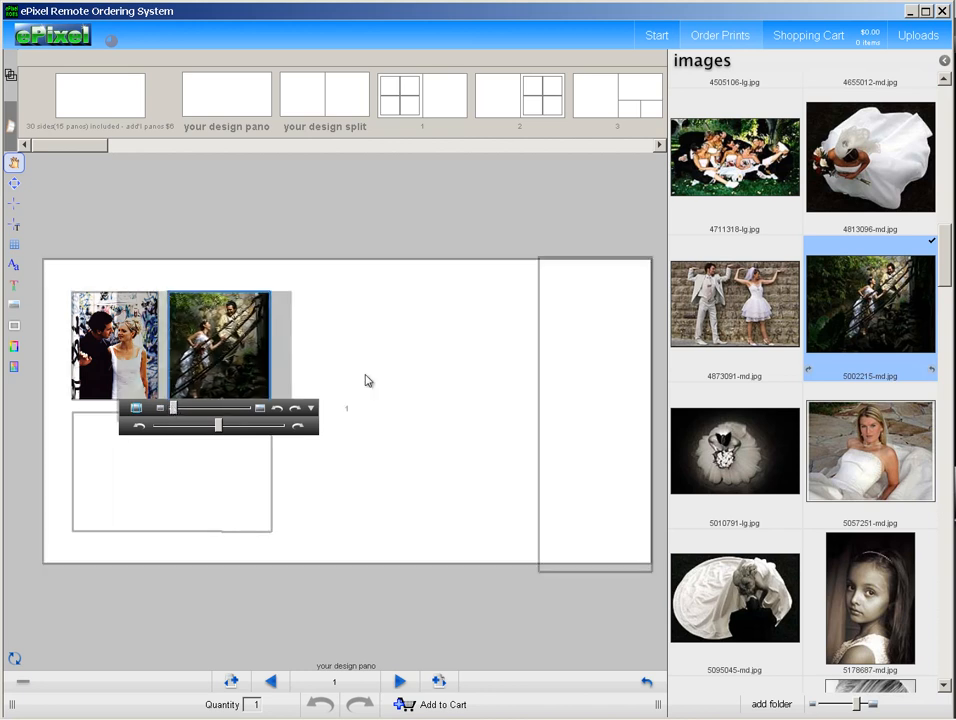
Place 5010791-lg.jpg in the wide lower frame and 5692842-lg.jpg in the full-height frame along the page's right edge.
left_click_drag(735, 450, 232, 483)
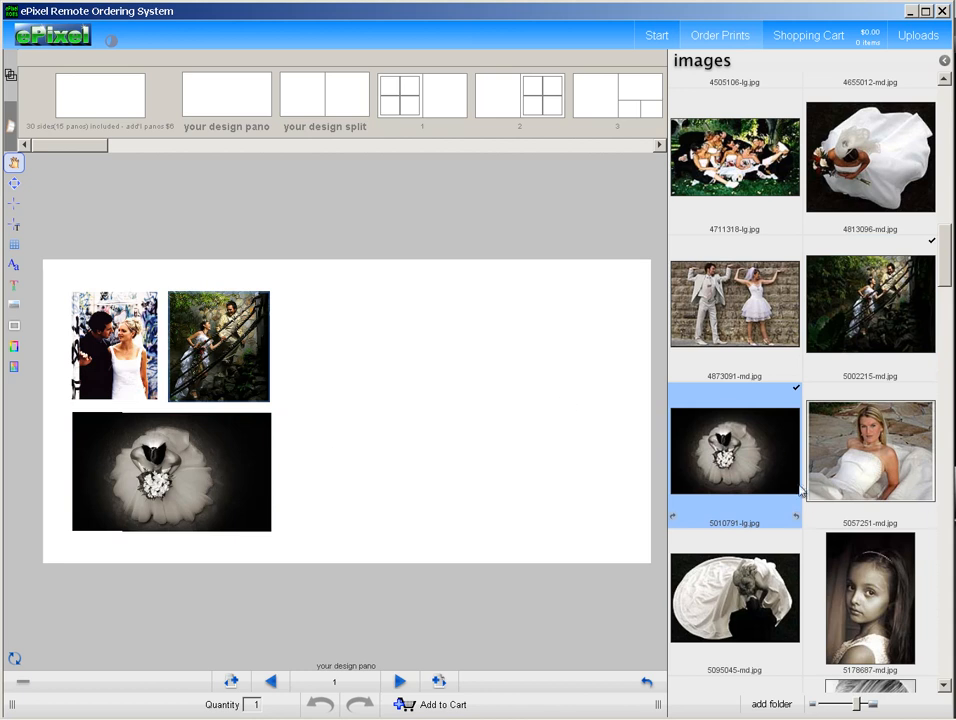
left_click_drag(895, 460, 578, 390)
left_click_drag(940, 265, 947, 350)
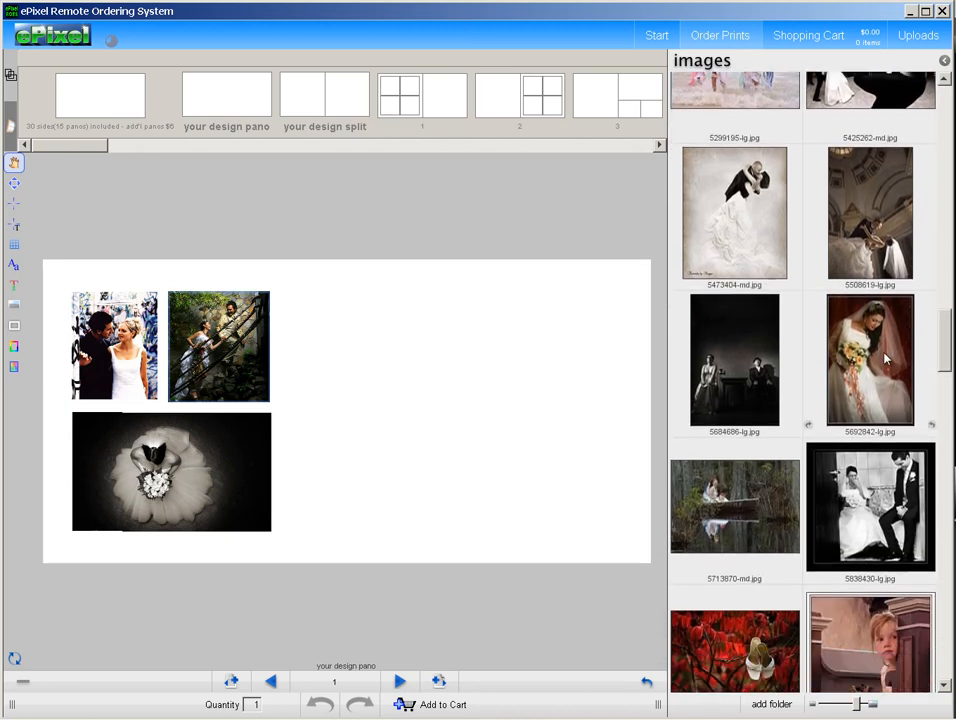
left_click_drag(876, 367, 606, 455)
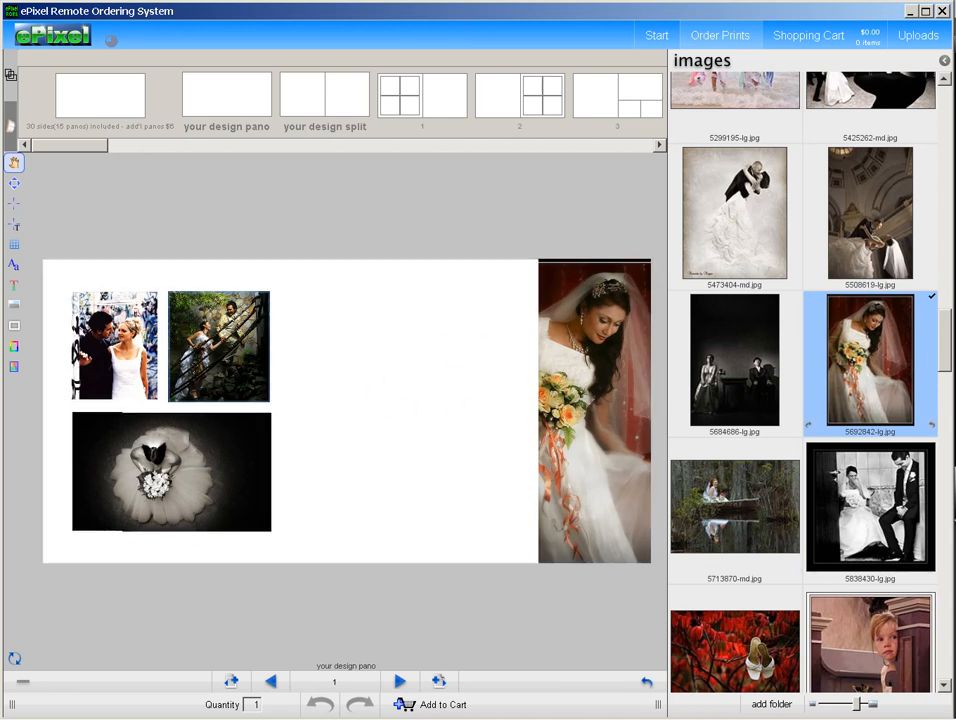
Place 5930700-md.jpg as the full-page background image behind the four frames.
left_click_drag(946, 337, 946, 367)
mouse_move(768, 410)
left_click_drag(746, 452, 437, 378)
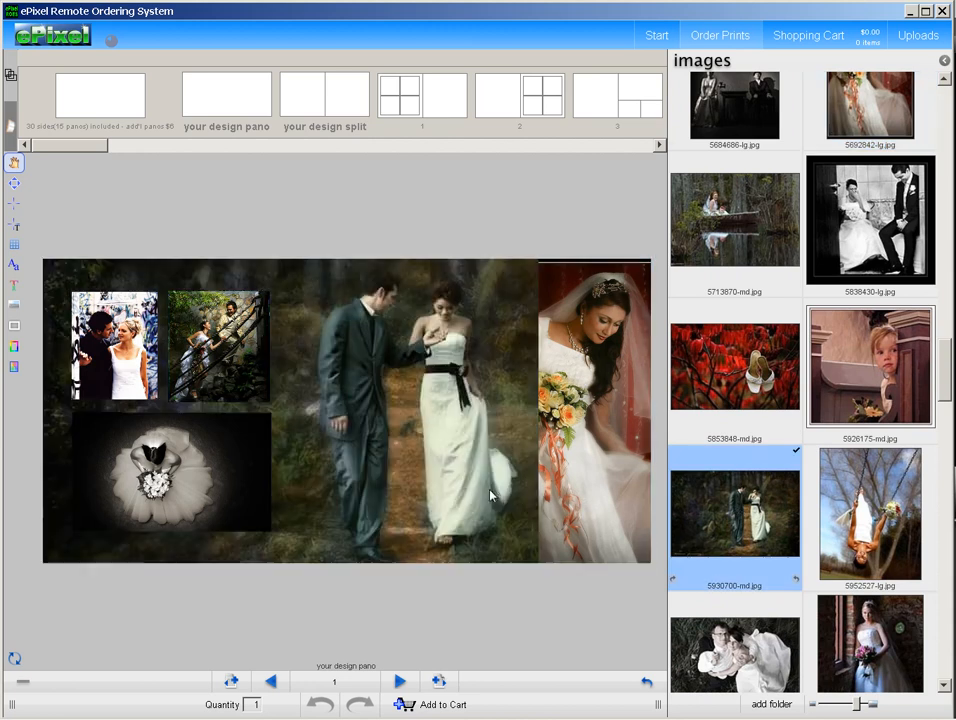
Turn on a blue stroke around the wide lower frame holding the black-and-white bride photo.
left_click(617, 311)
left_click(478, 241)
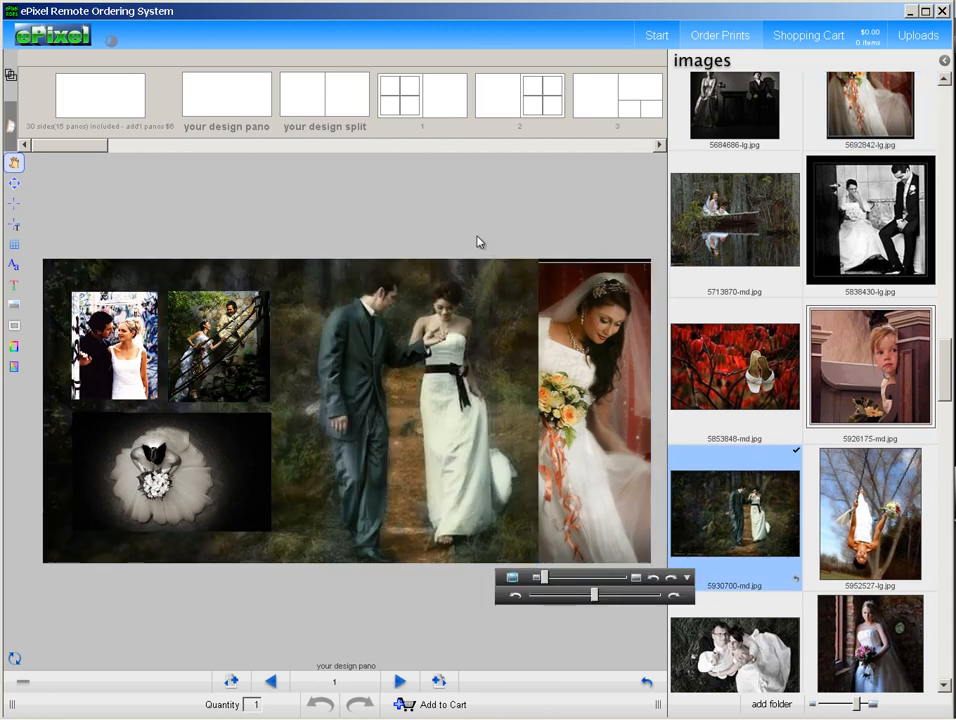
left_click(236, 502)
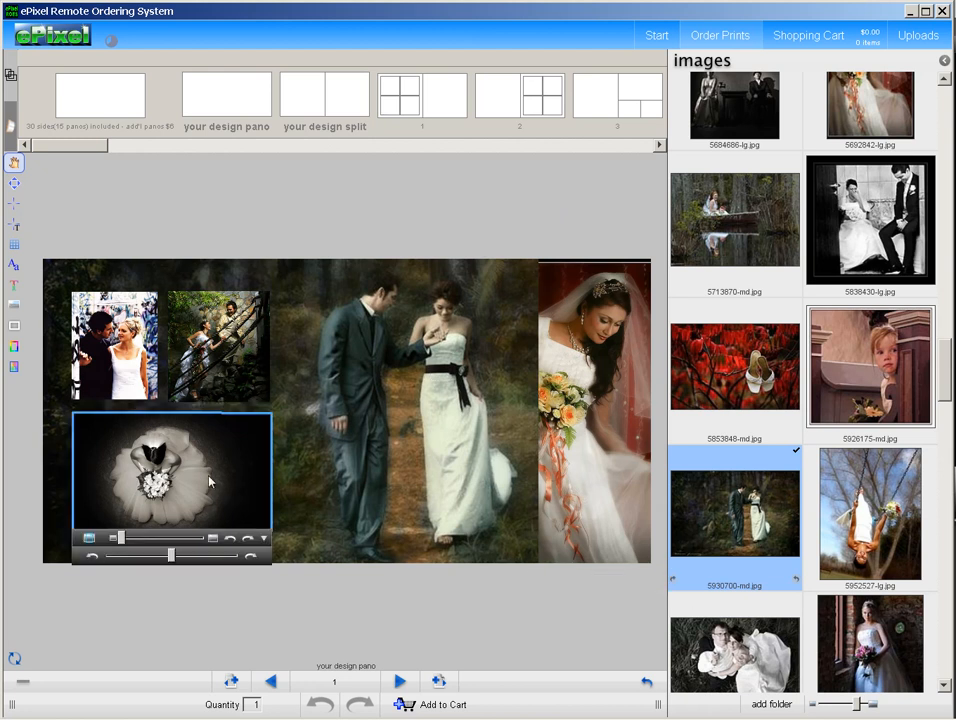
left_click(13, 328)
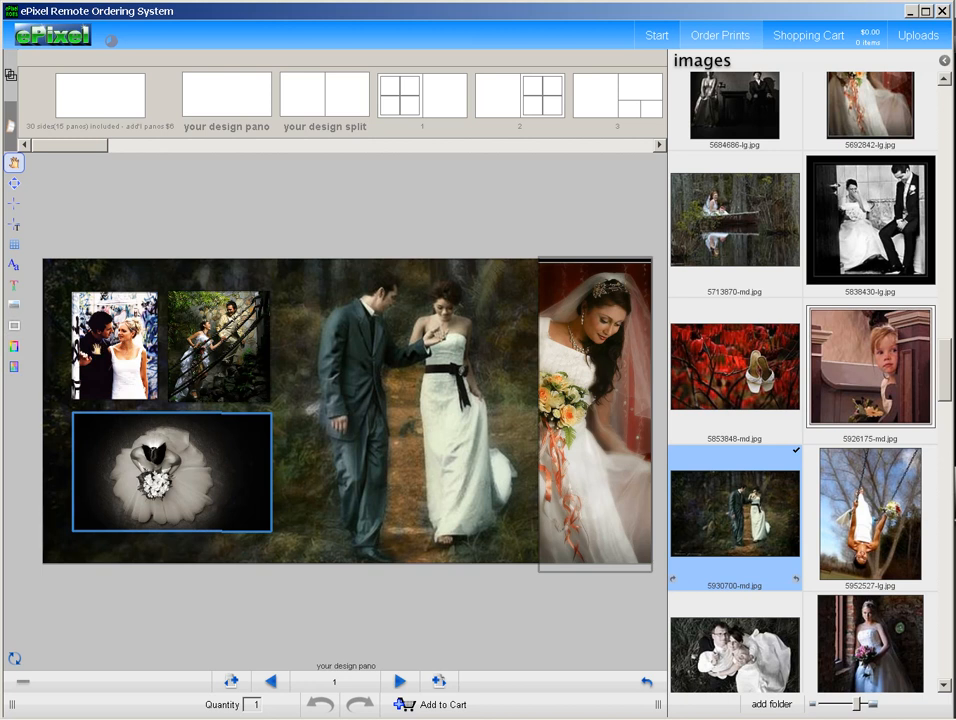
left_click(14, 346)
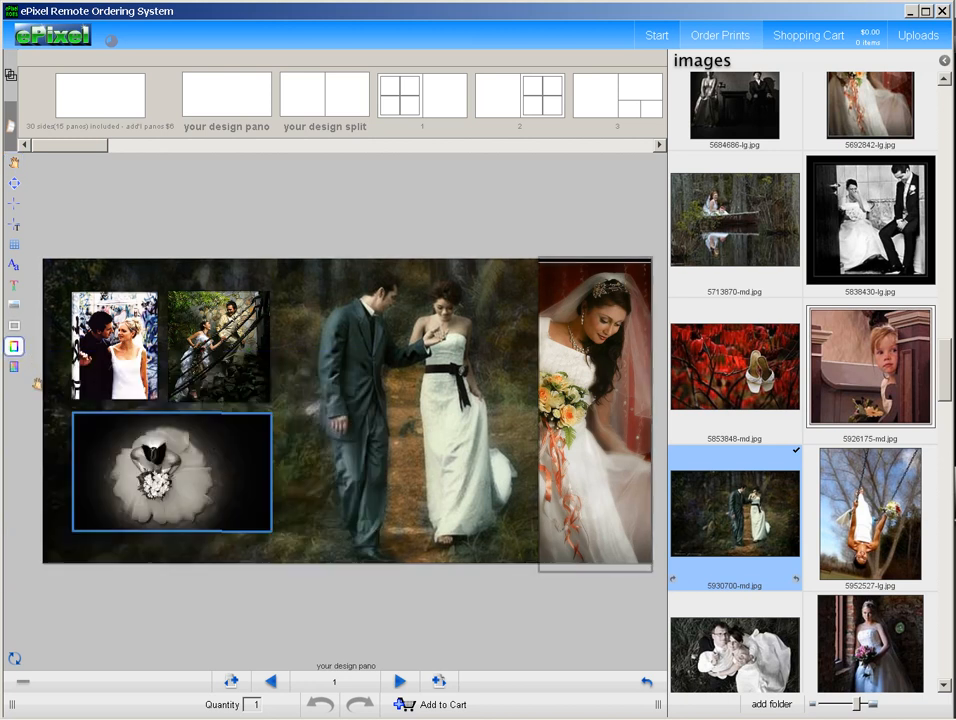
left_click(14, 346)
left_click(134, 376)
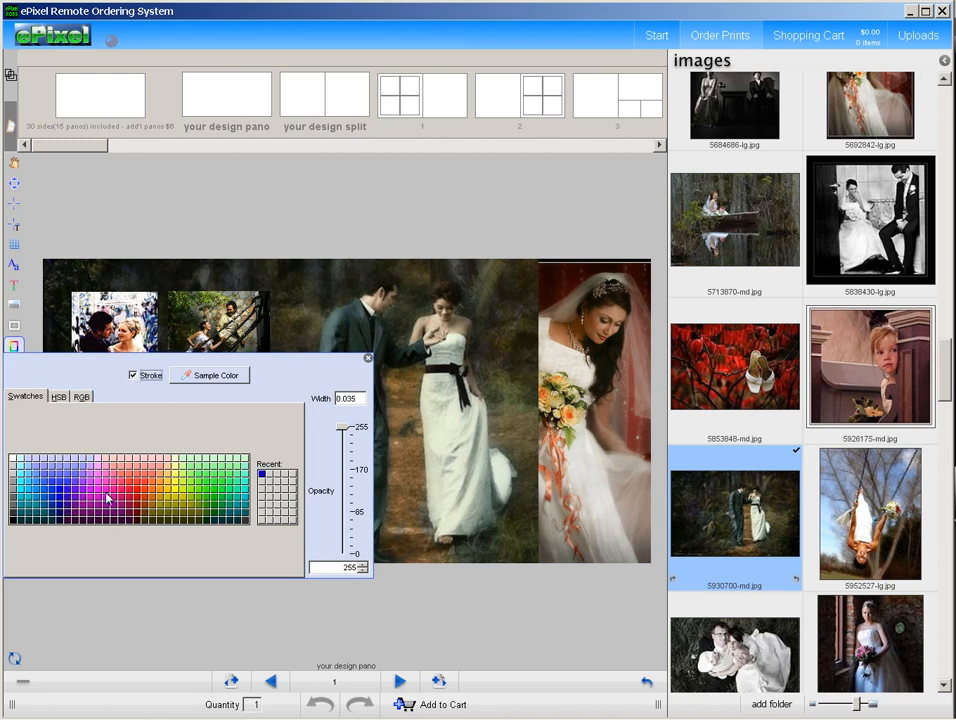
left_click(367, 357)
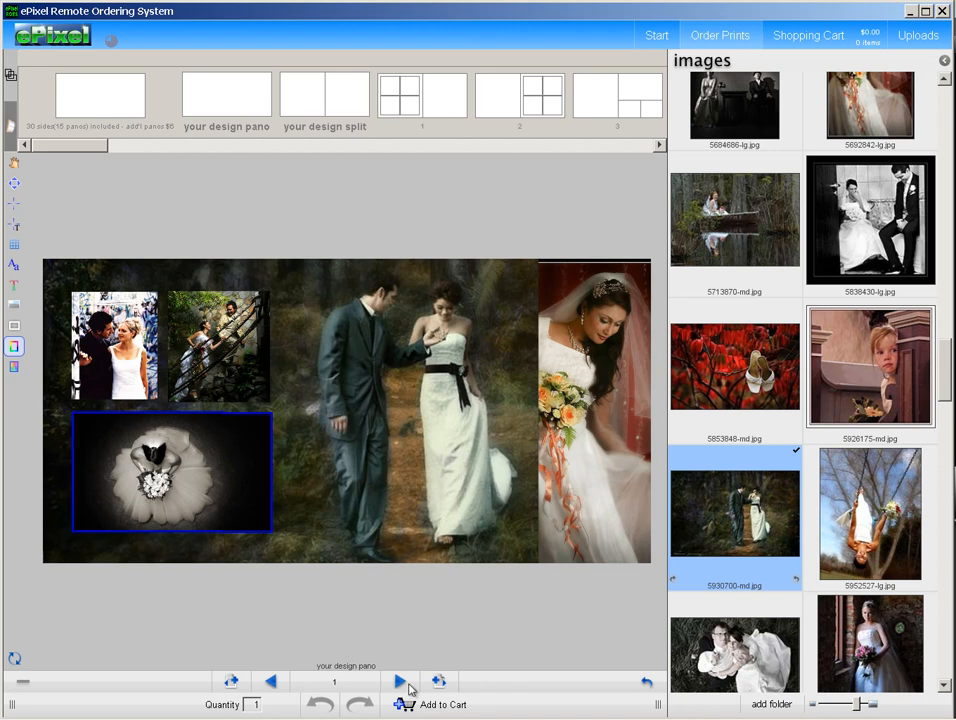
Starting on page 2, select the photos from 5713870-md.jpg through 95475 (6).jpg and place them together to fill the album pages.
left_click(399, 683)
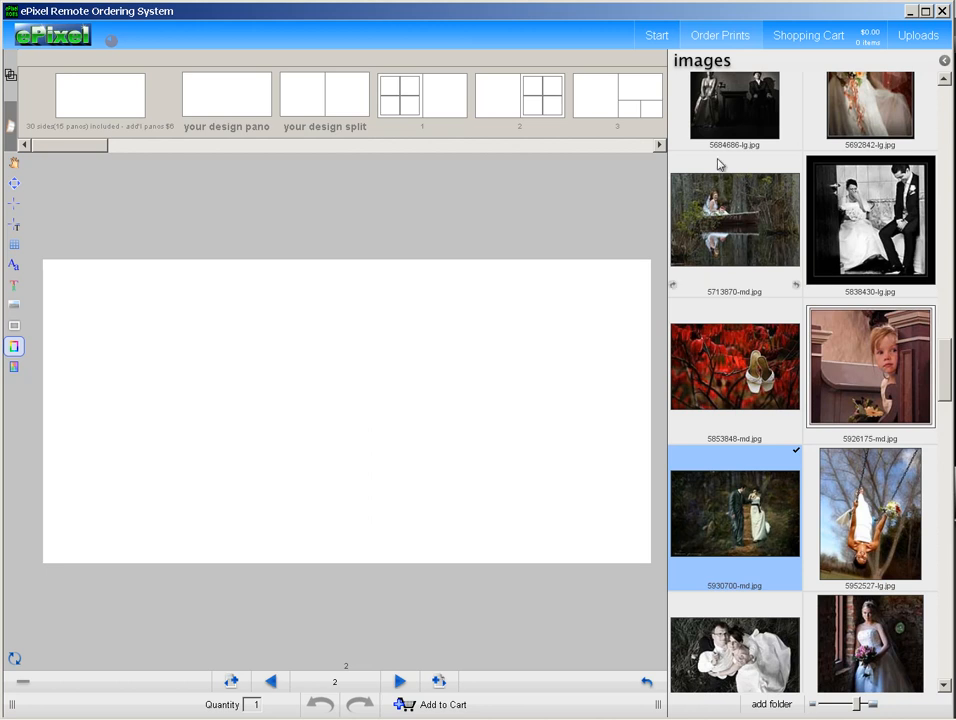
left_click(718, 230)
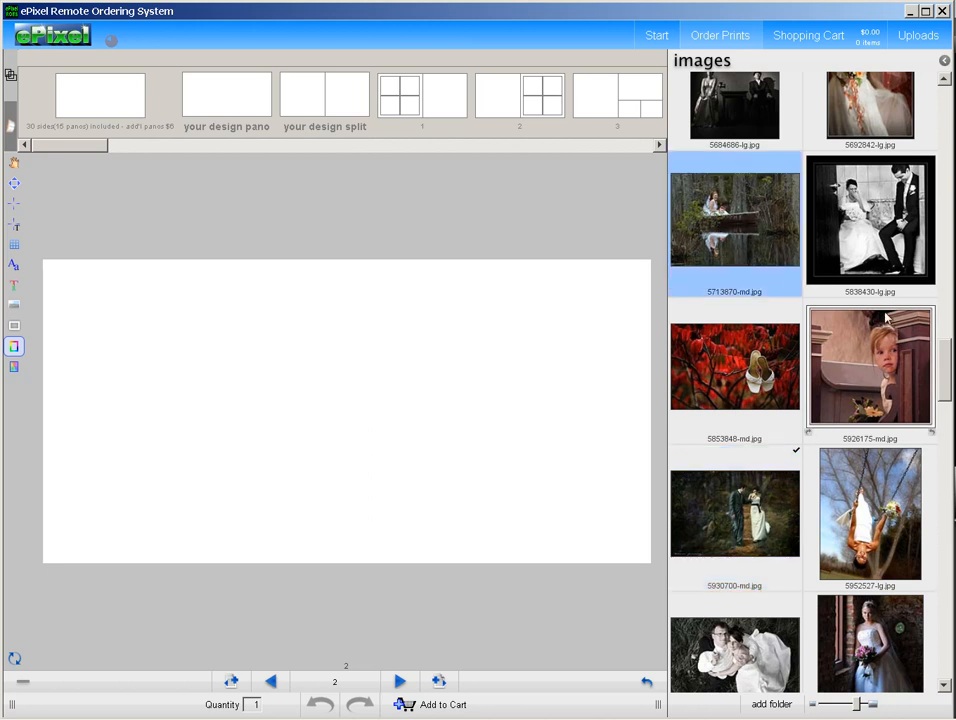
left_click_drag(945, 350, 935, 536)
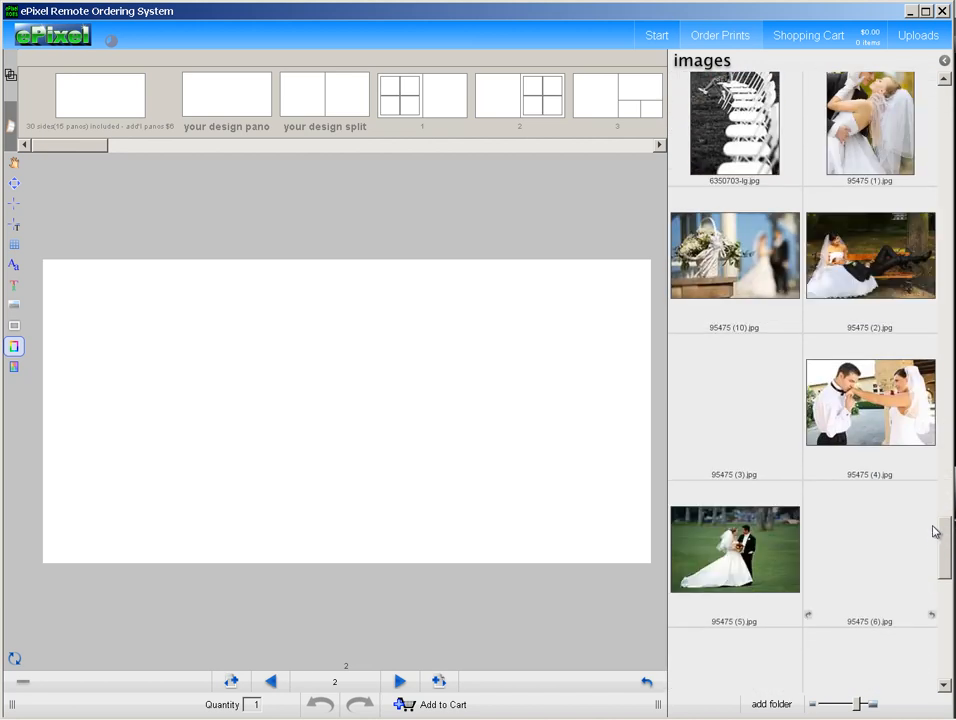
key("ctrl+a")
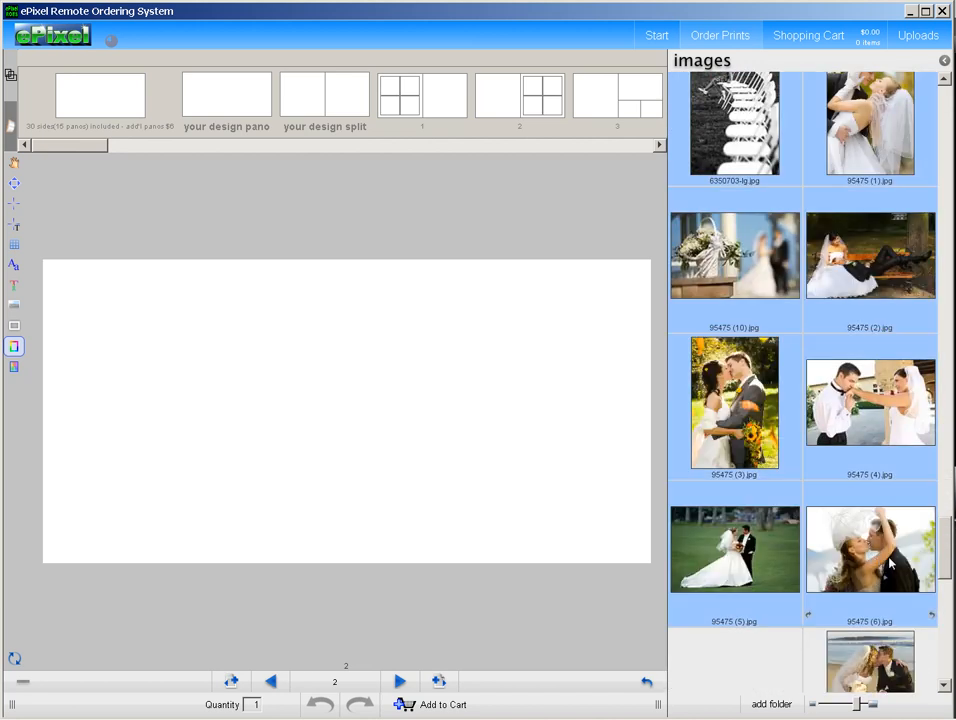
left_click_drag(943, 547, 952, 368)
left_click_drag(775, 255, 162, 403)
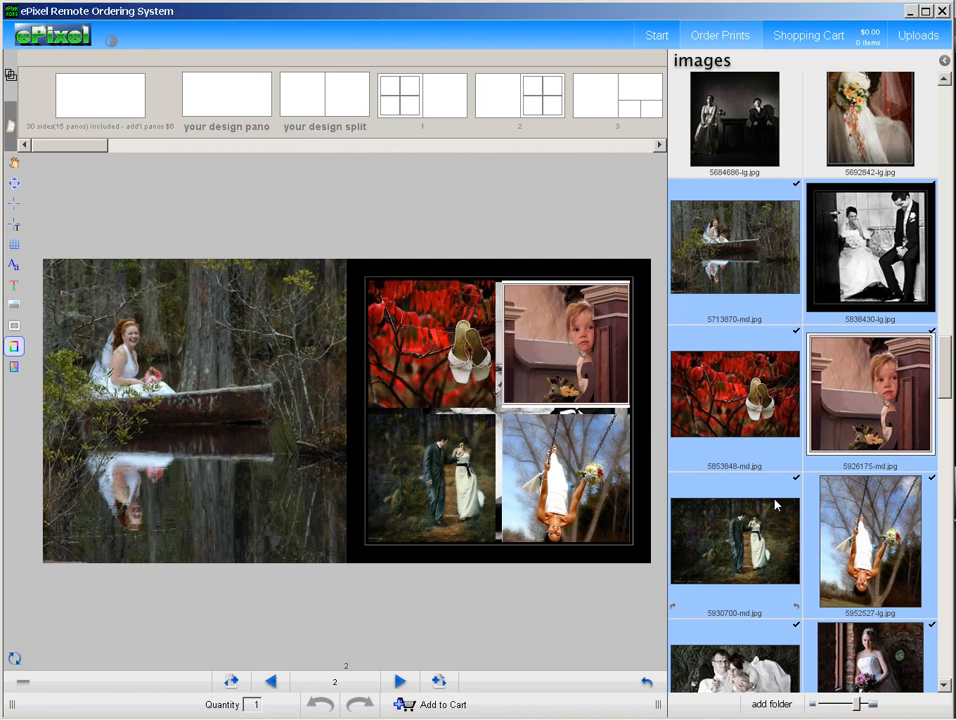
Show the album page thumbnails and review the filled pages 3 and 4, returning to page 2.
left_click(11, 127)
left_click_drag(267, 156, 312, 148)
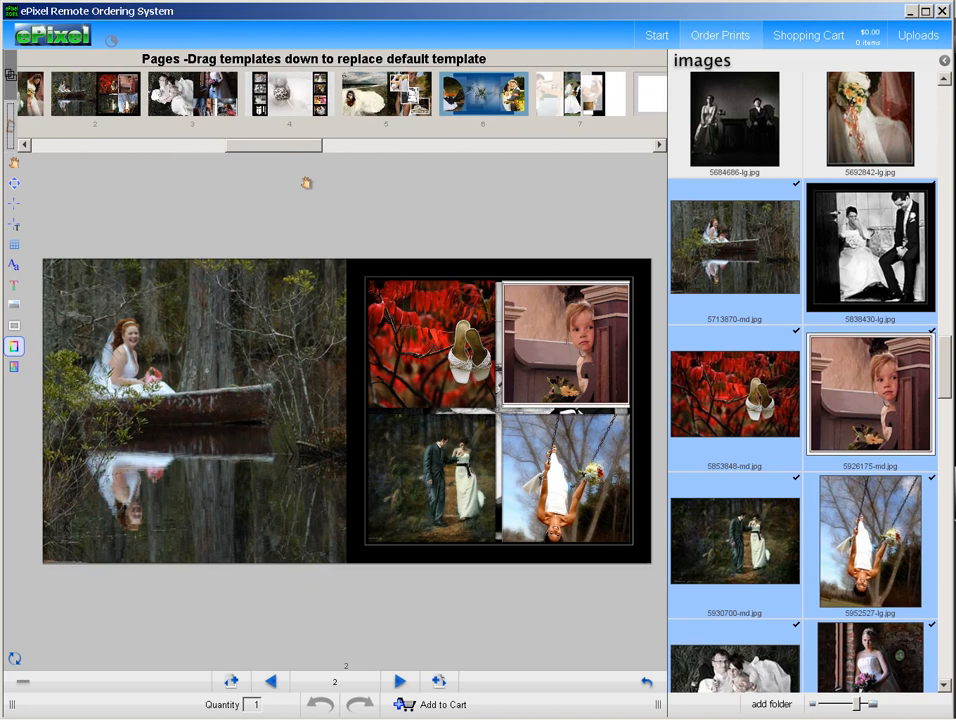
left_click(400, 681)
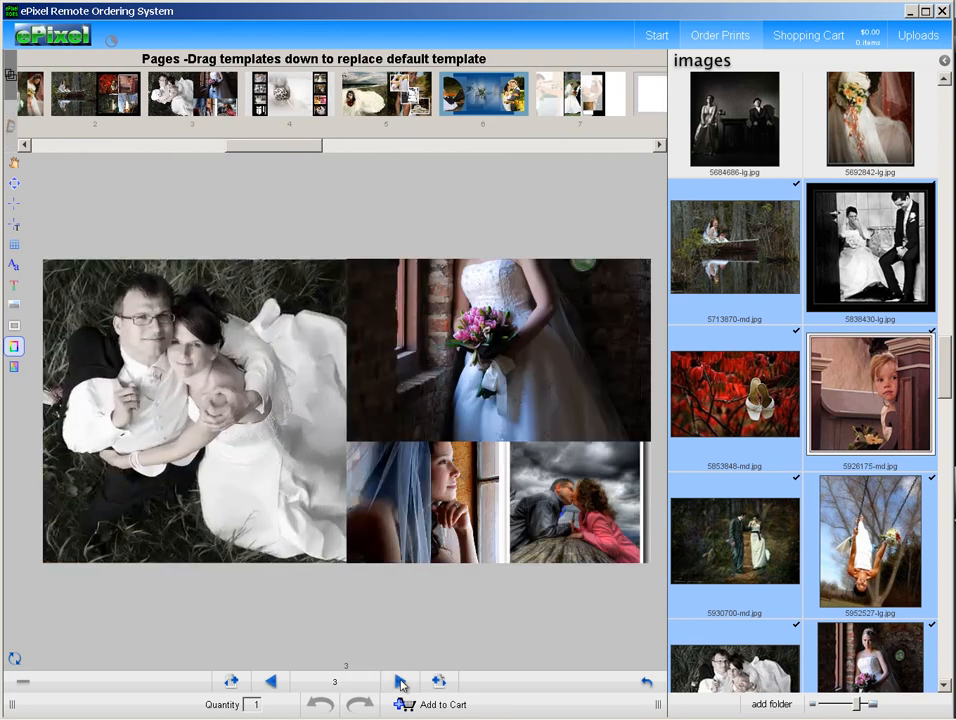
left_click(400, 681)
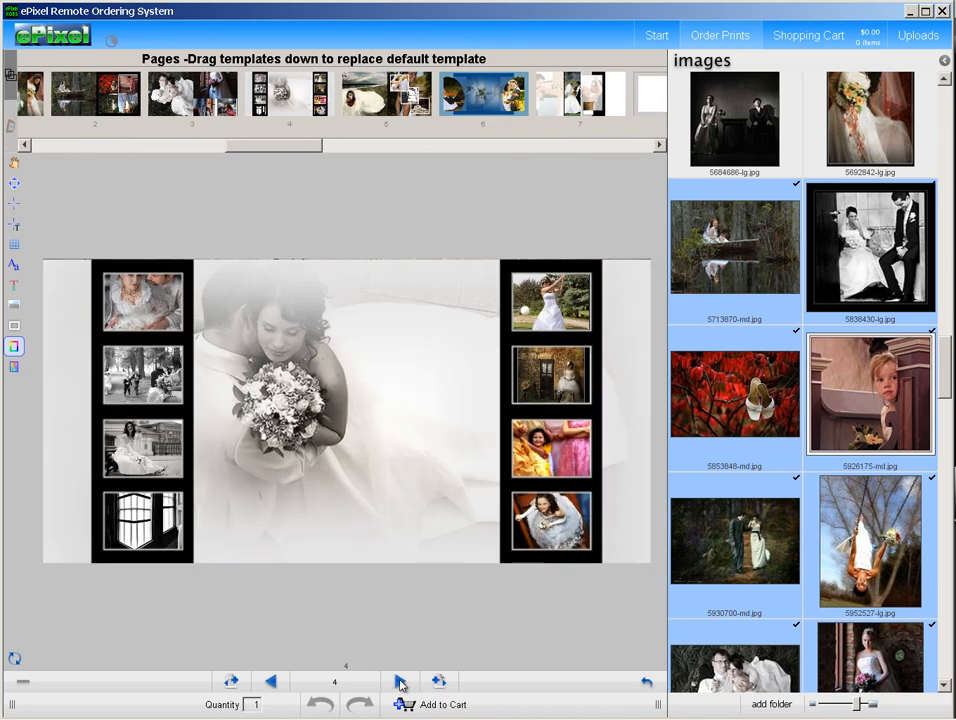
left_click(270, 682)
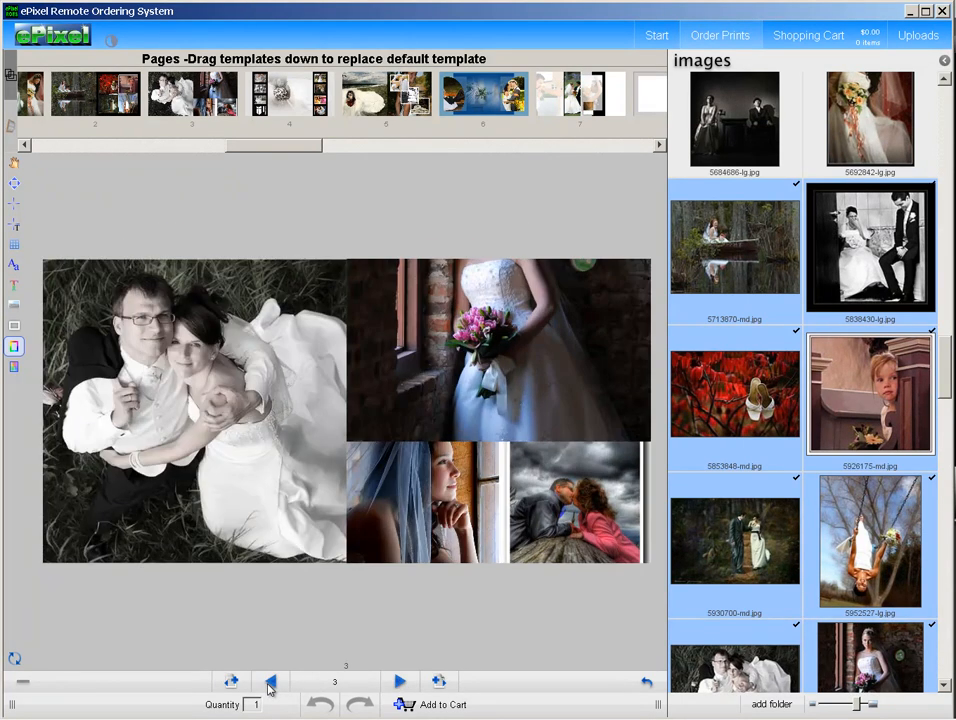
left_click(270, 682)
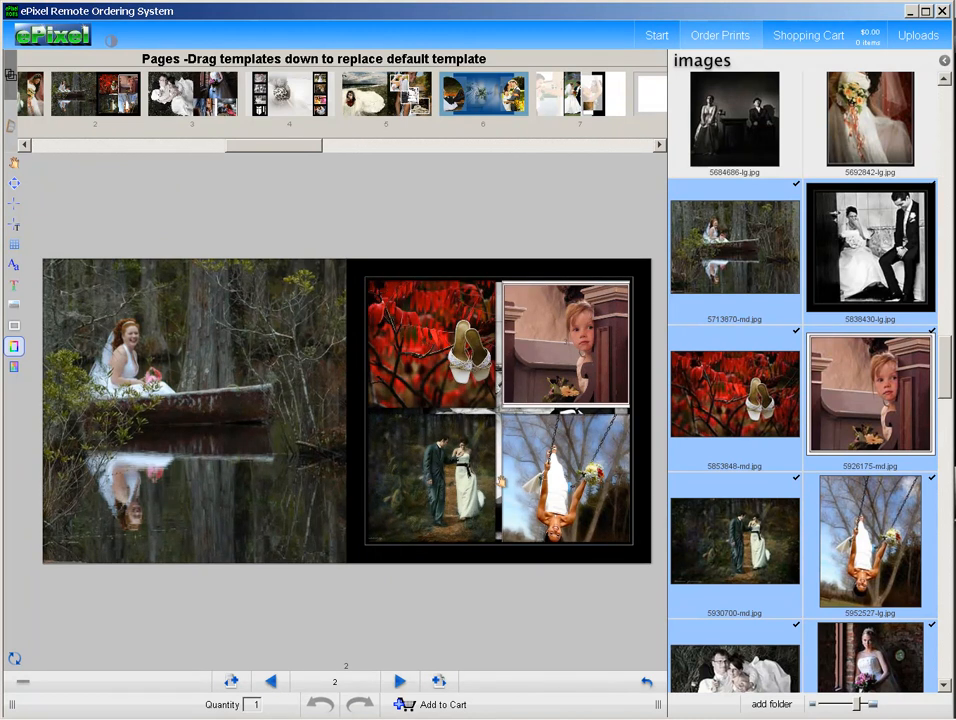
Replace the background photo behind the four frames on page 2 with WEDDING_T_R.jpg from the backgrounds folder.
left_click(502, 488)
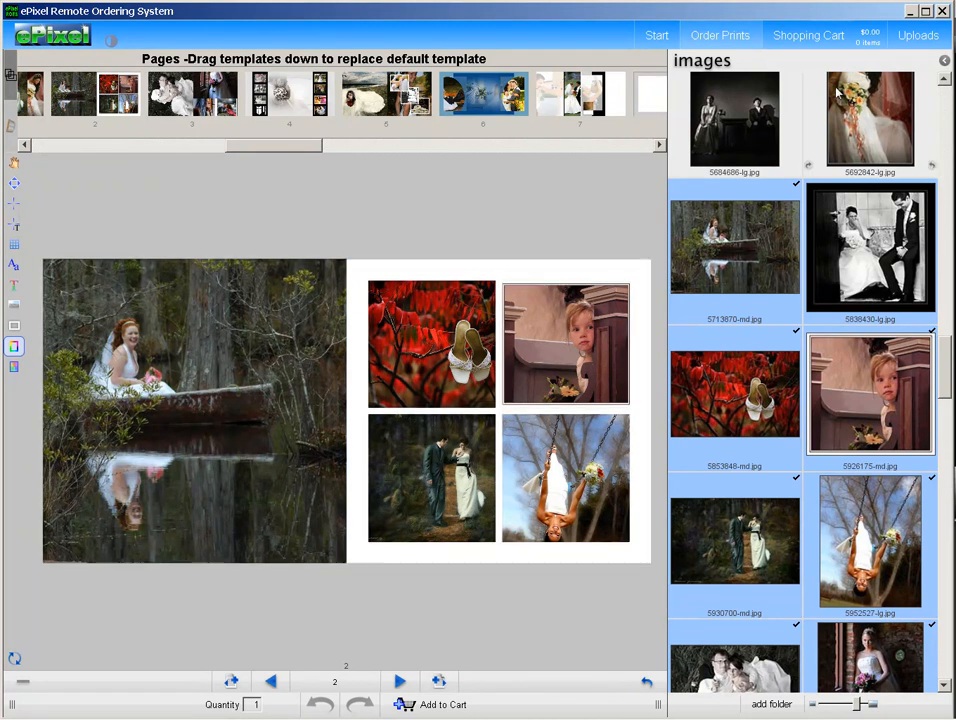
left_click_drag(945, 385, 945, 112)
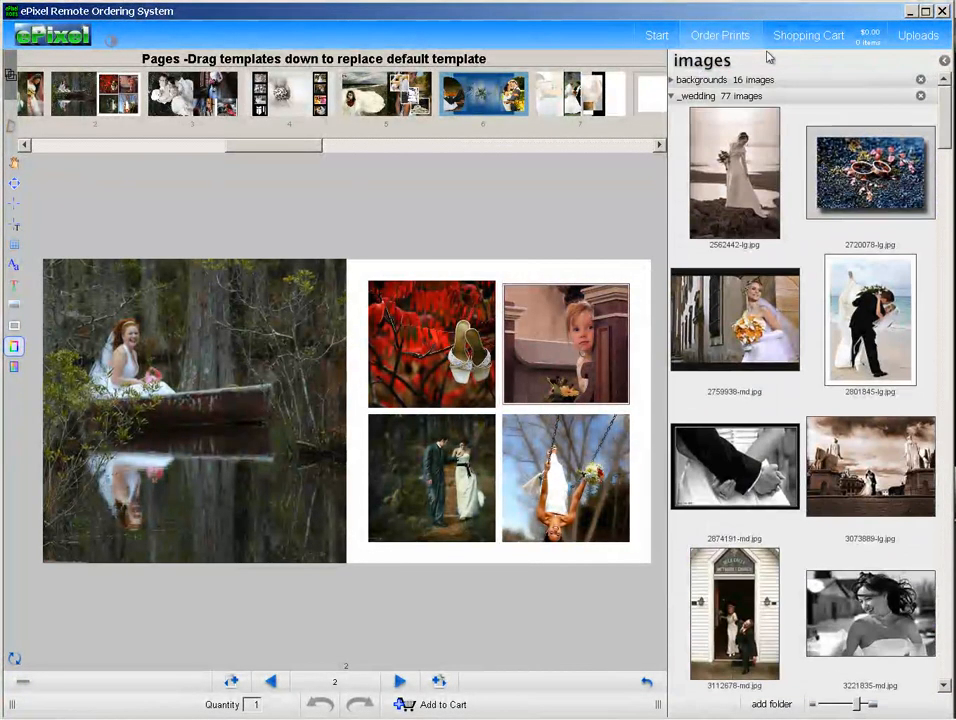
left_click(700, 79)
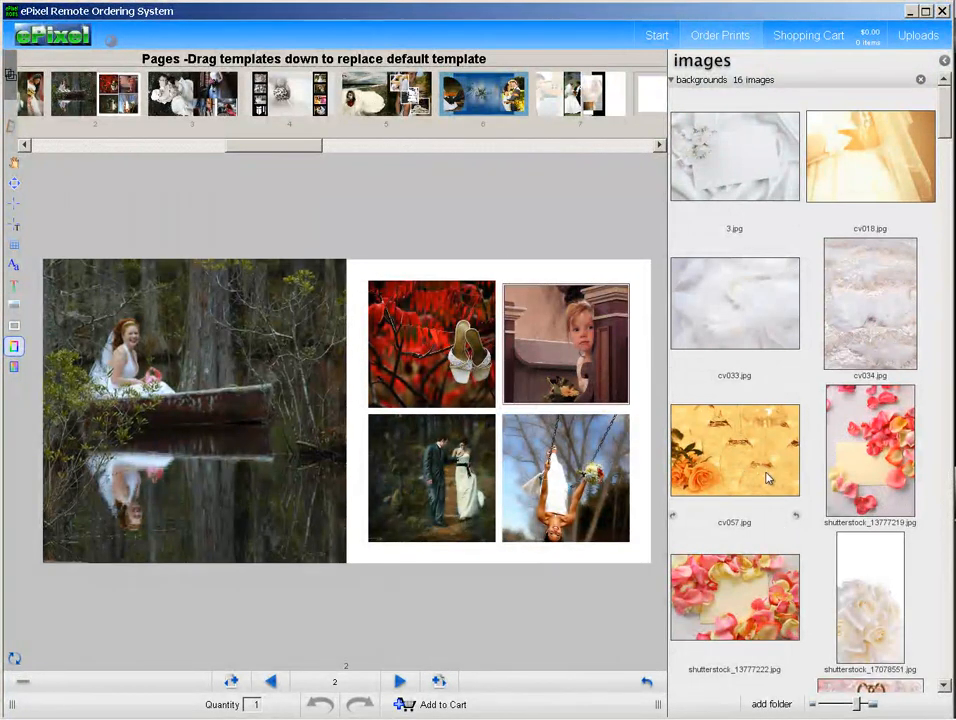
left_click_drag(944, 127, 946, 195)
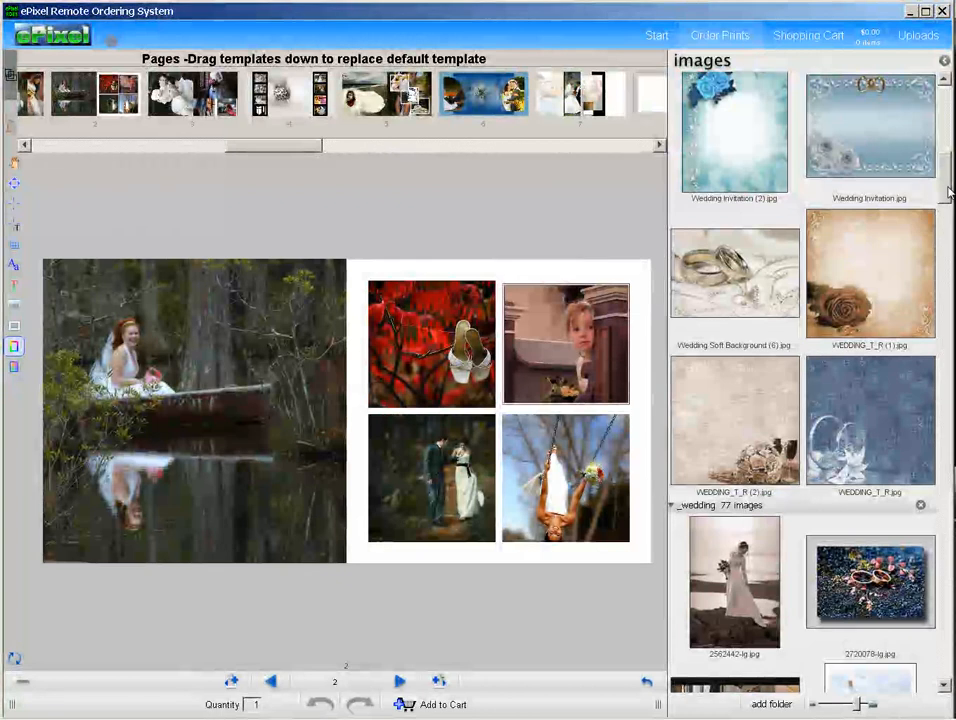
left_click_drag(872, 421, 634, 570)
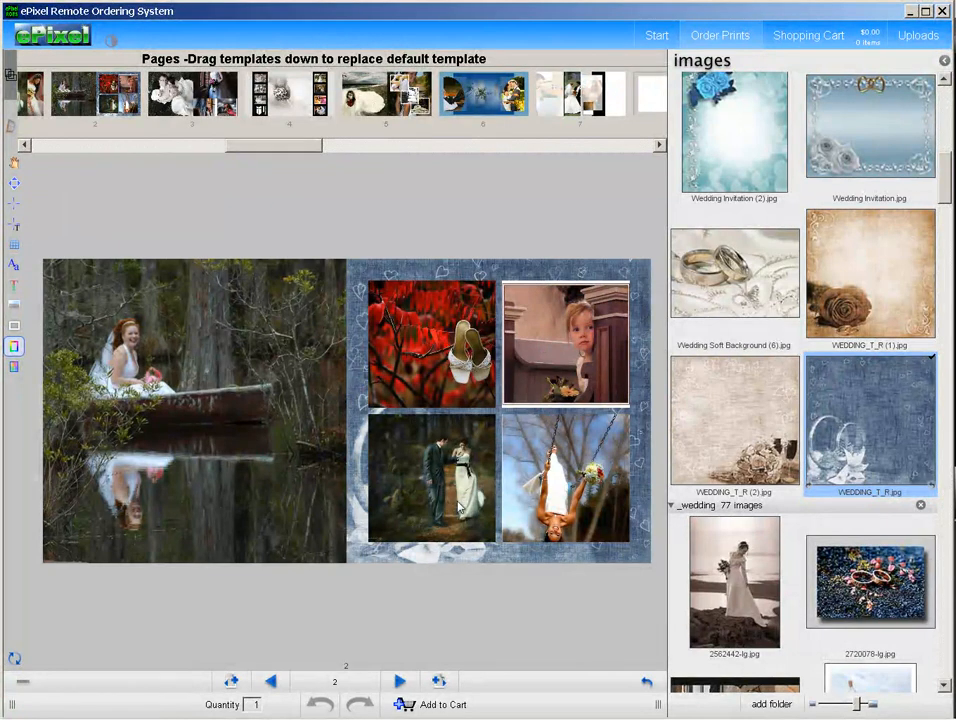
Enlarge and reposition the walking couple in page 2's lower-left frame, and reposition the upside-down bride photo beside it.
left_click(422, 490)
scroll(421, 505, "up", 2)
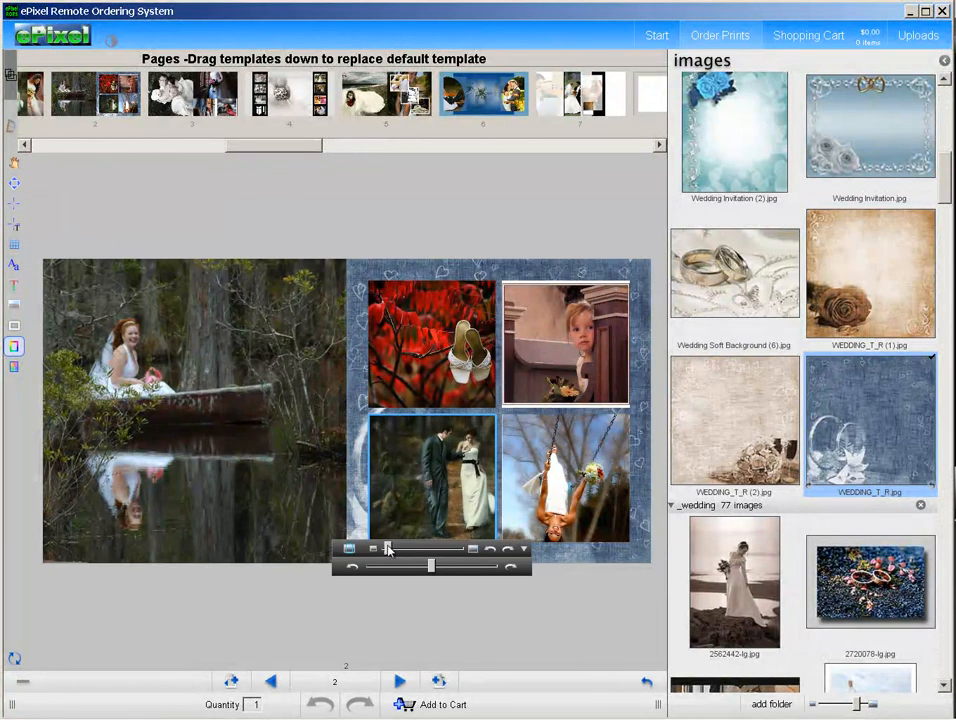
left_click(557, 493)
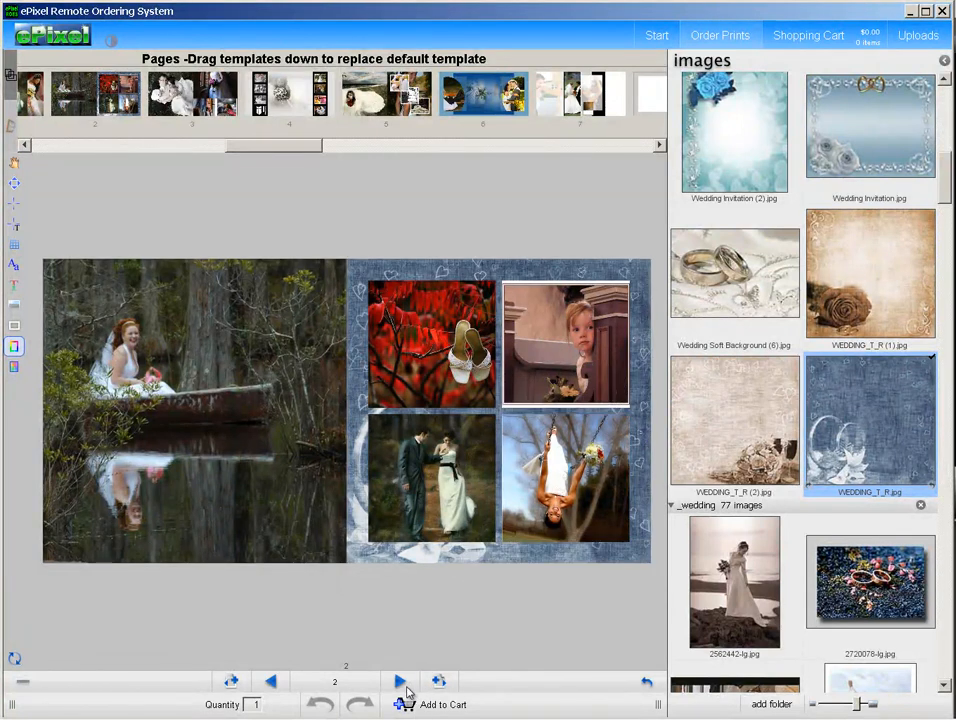
On page 3, reposition the photos to show the subjects better and enlarge the kissing couple until its white border is cropped out.
left_click(400, 681)
mouse_move(200, 432)
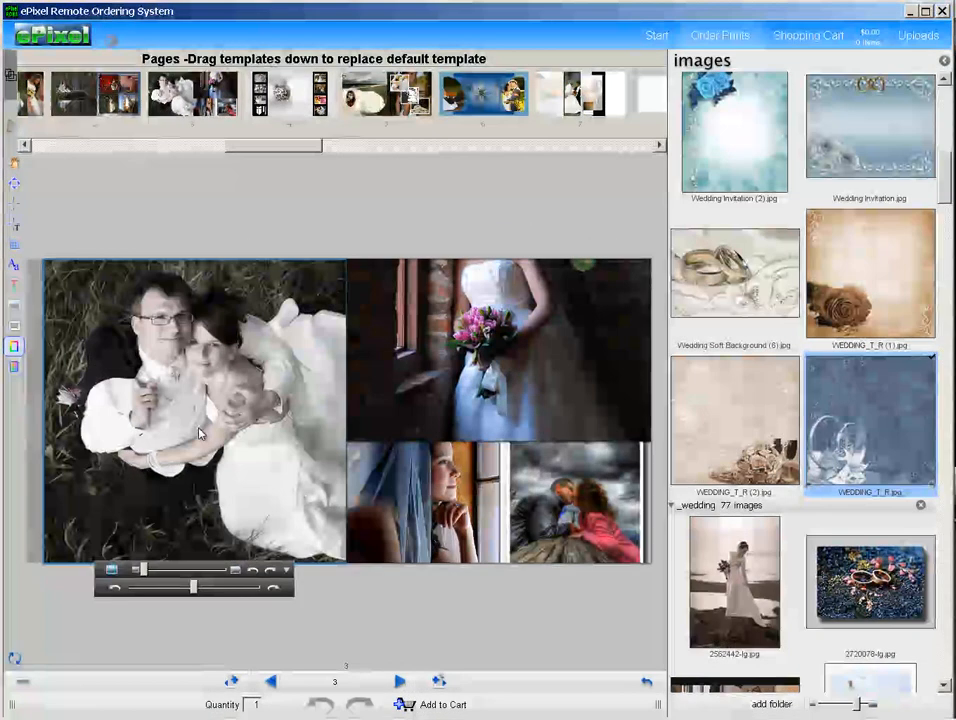
mouse_move(535, 347)
left_click_drag(535, 347, 535, 422)
mouse_move(443, 517)
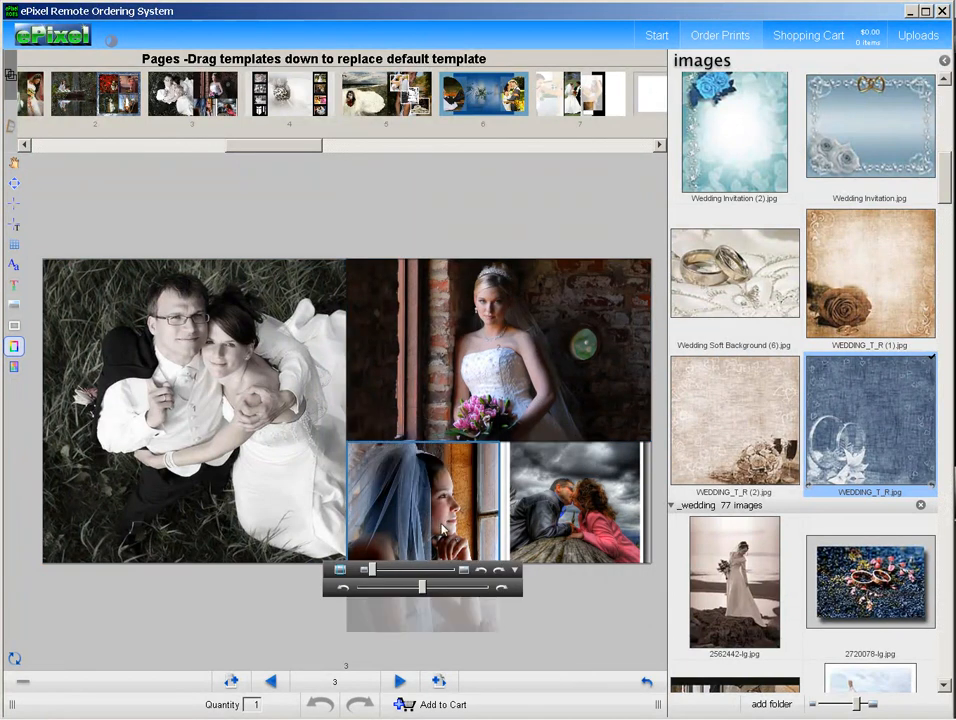
mouse_move(520, 550)
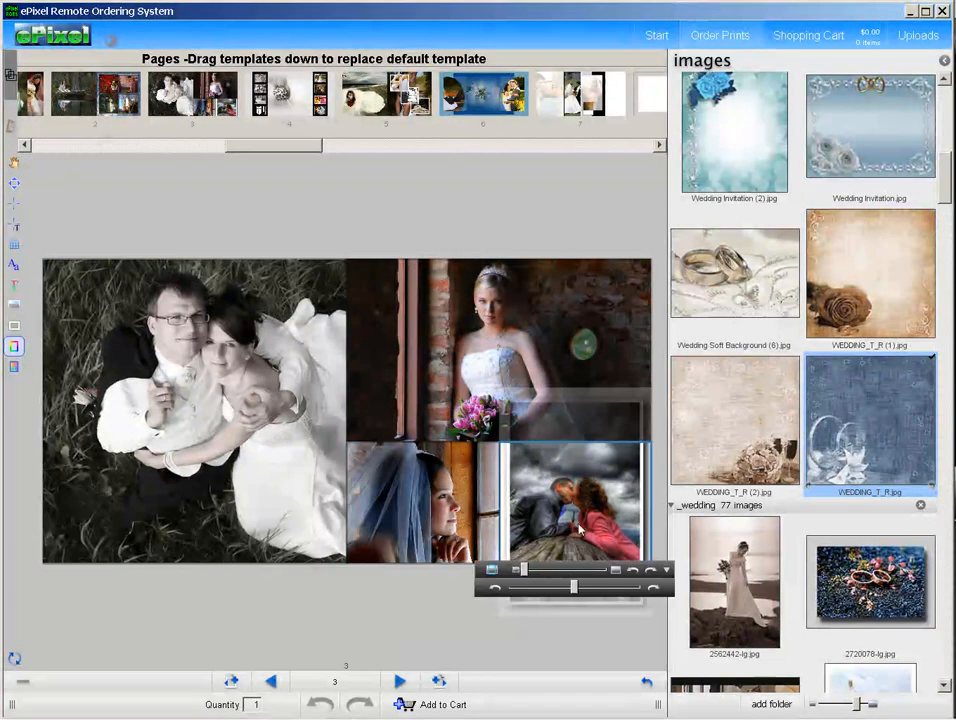
left_click(531, 572)
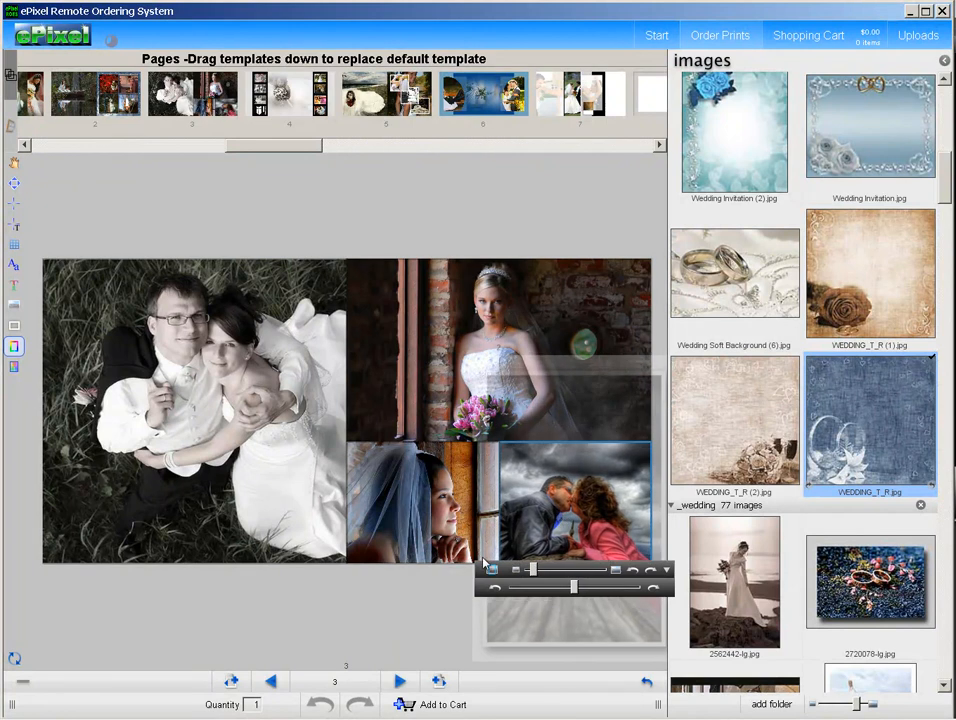
Move the background photo on page 4 down so the embracing couple's heads are fully in view.
left_click(400, 682)
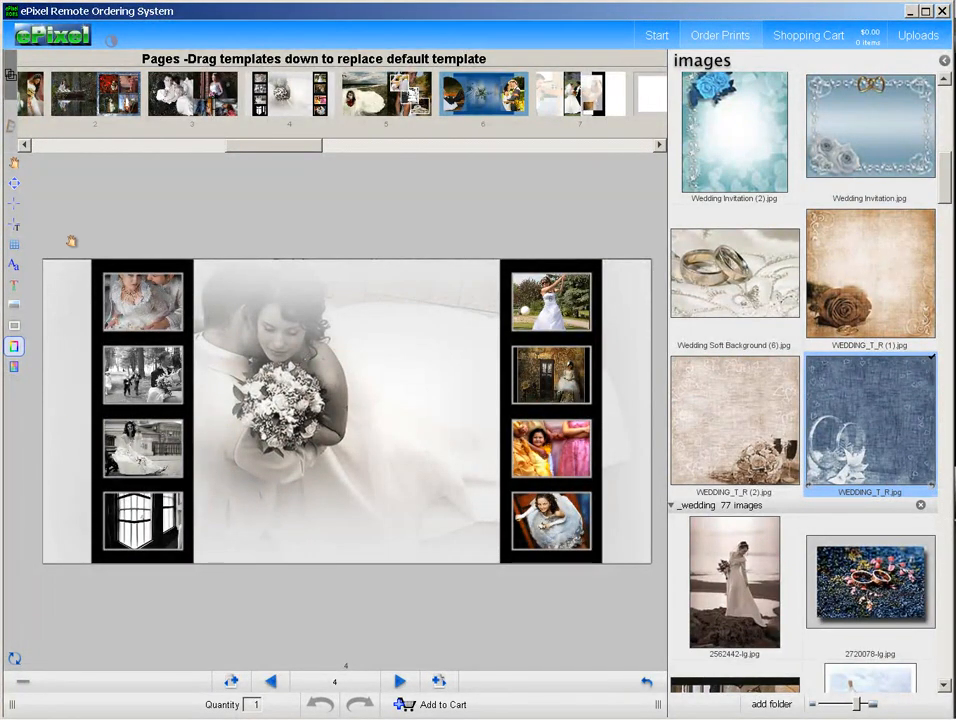
left_click(391, 473)
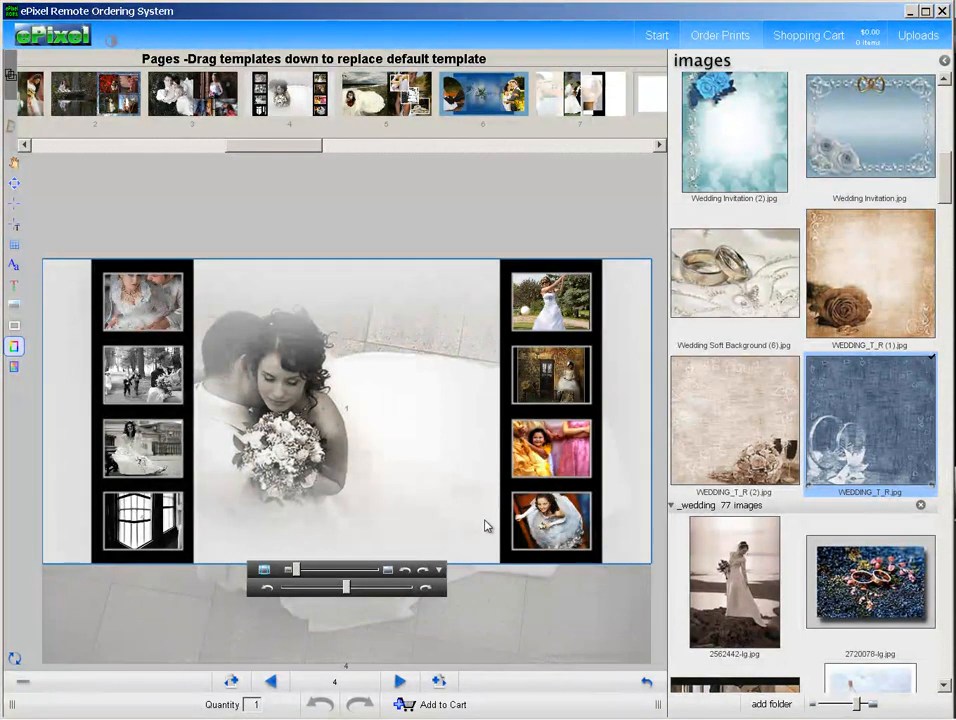
On page 5, replace the background photo behind the three overlapping frames with 5473404-md.jpg from the _wedding folder.
left_click(400, 681)
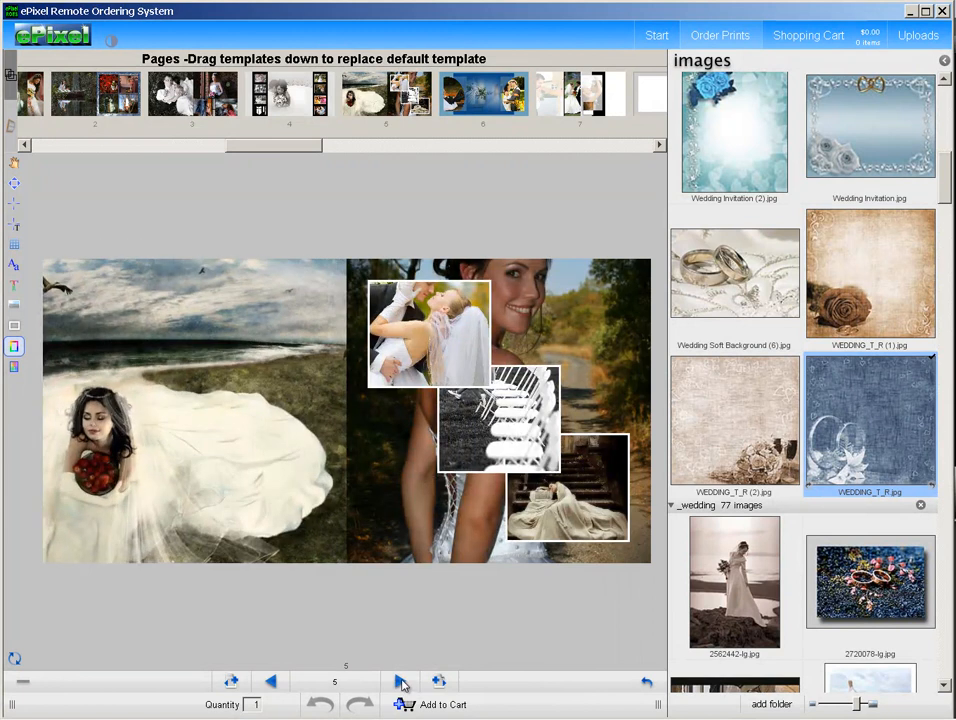
left_click(620, 386)
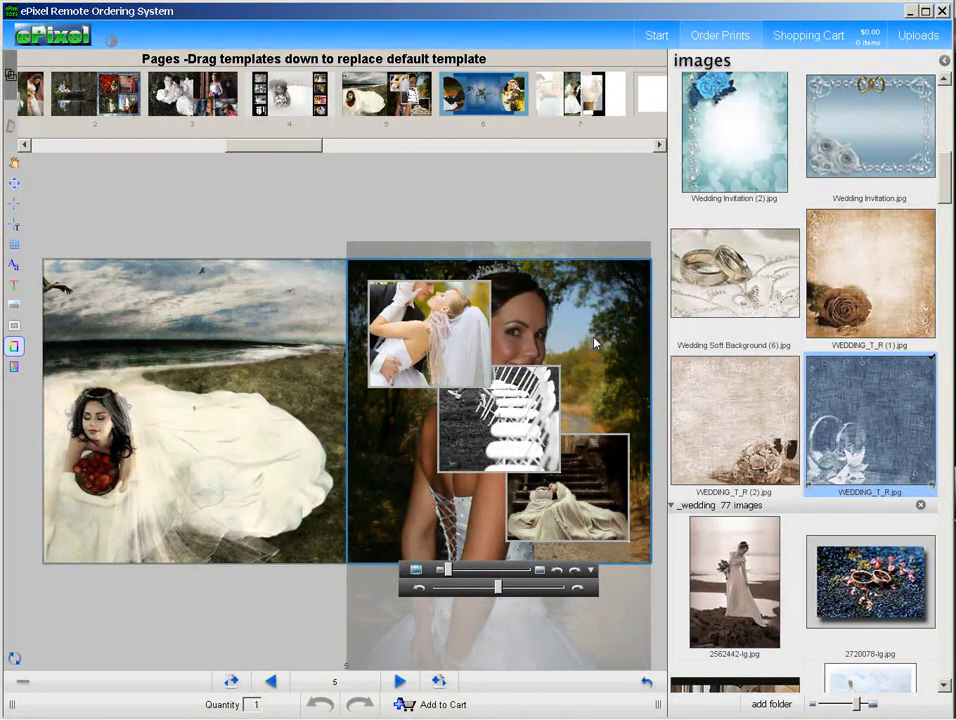
key("Delete")
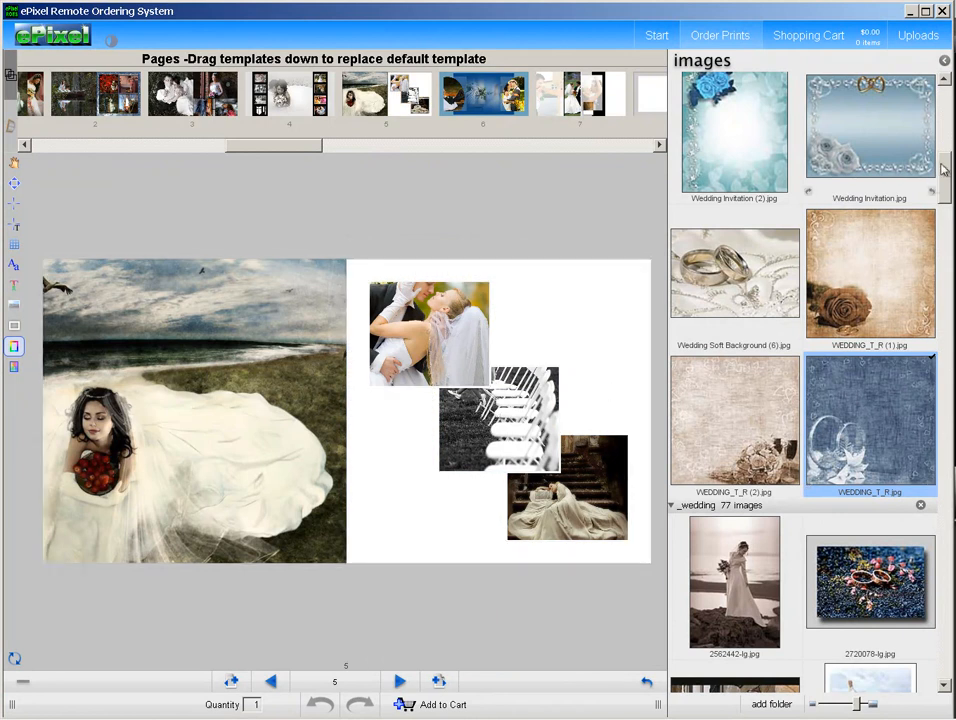
left_click_drag(944, 178, 941, 393)
left_click_drag(724, 232, 604, 356)
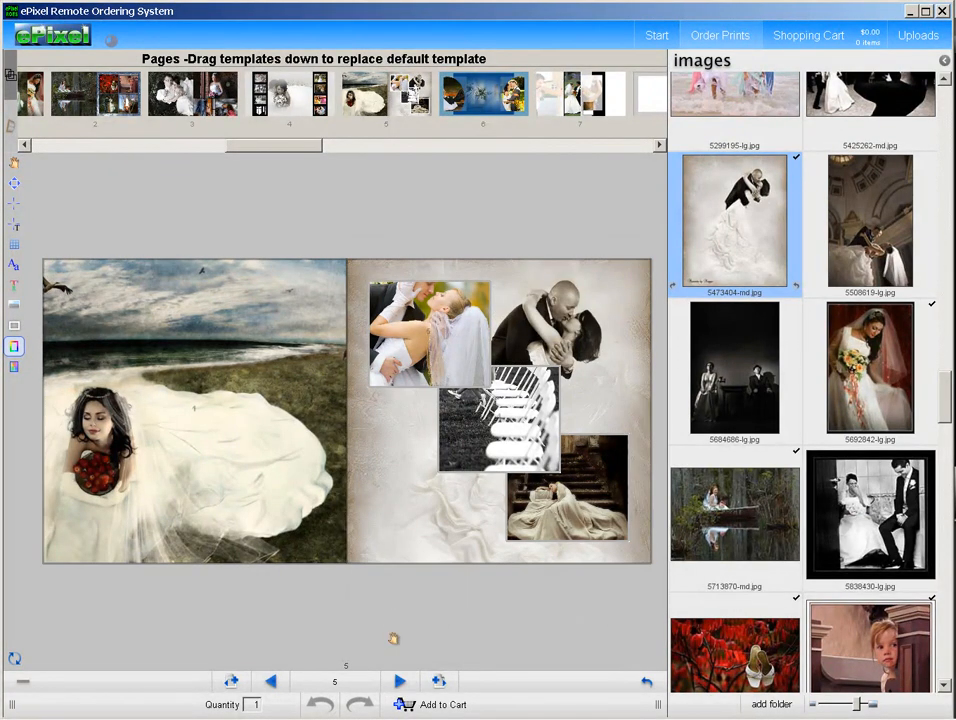
Add the album to the cart as is, accepting the partially filled pages.
left_click(427, 707)
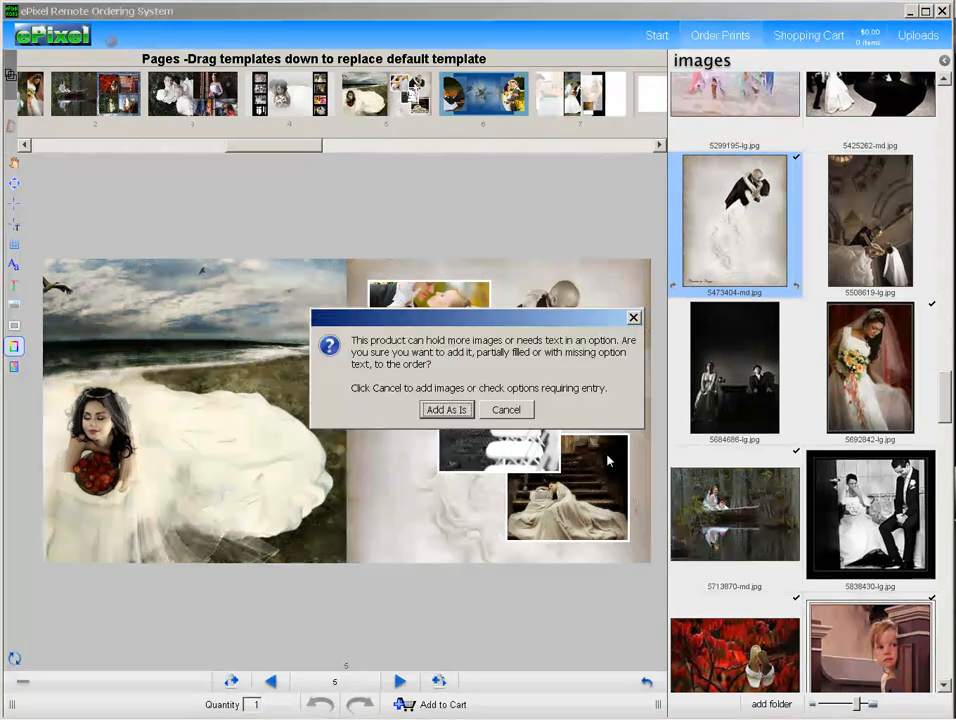
left_click(450, 410)
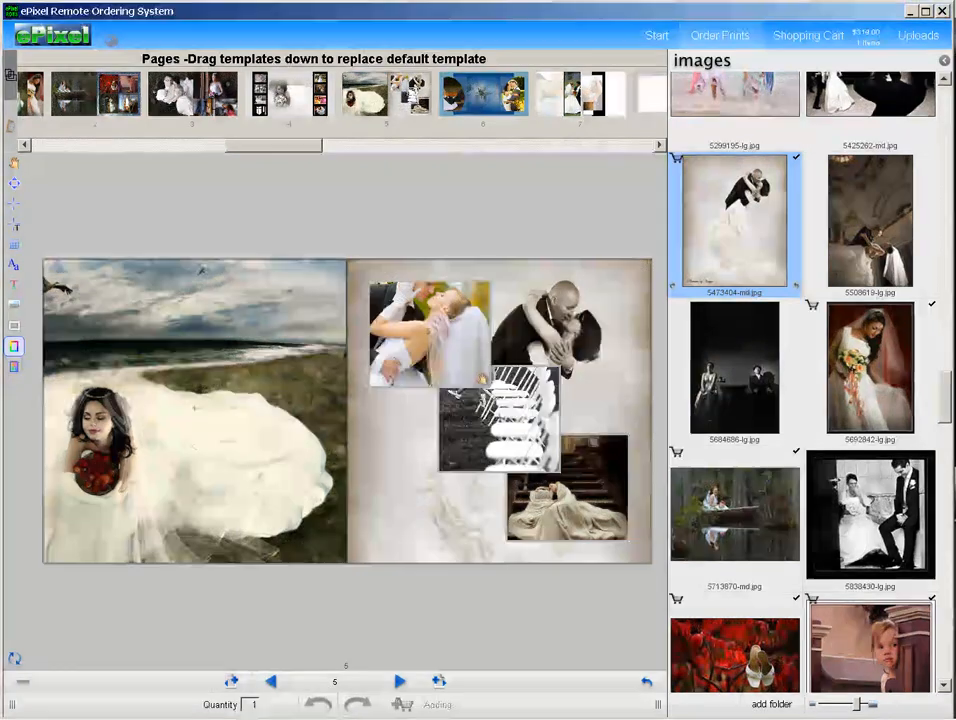
Review the 10x10 album's cover and page previews in the shopping cart and enable special instructions for the order.
left_click(823, 37)
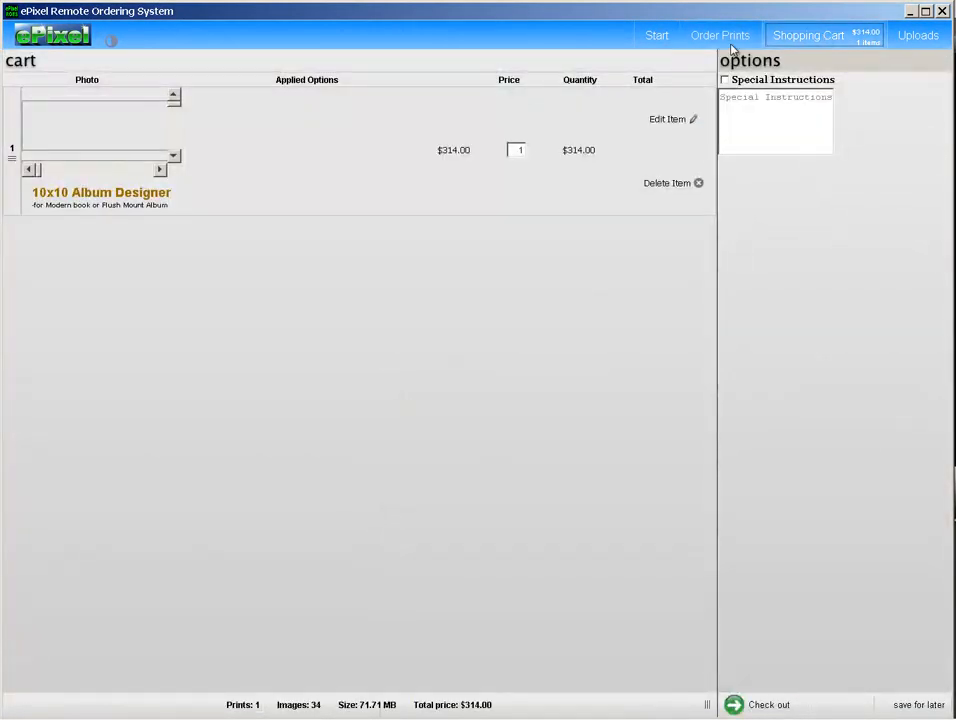
left_click_drag(38, 177, 96, 182)
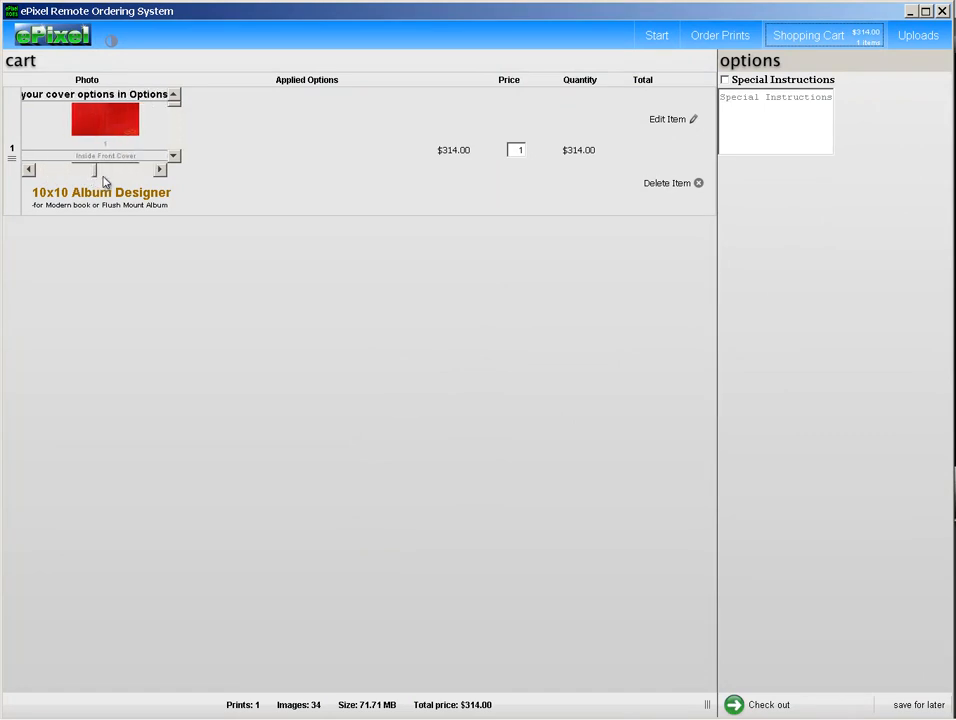
left_click_drag(175, 106, 177, 134)
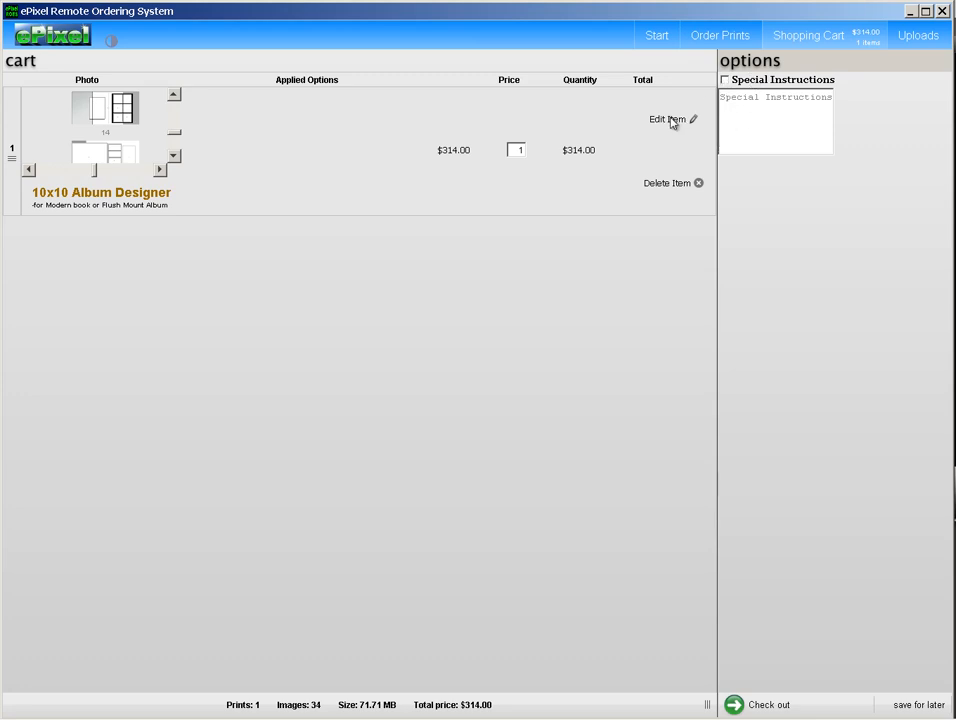
left_click(725, 81)
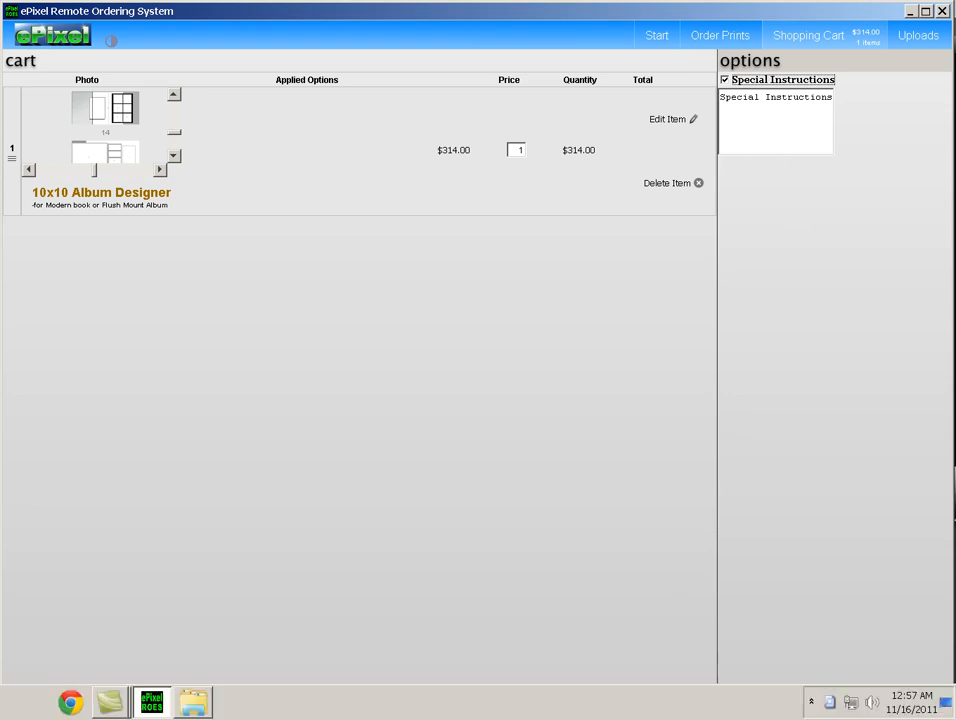
Proceed to checkout, remove the tax-exempt setting from the account details and select the whole e-mail address.
left_click(757, 703)
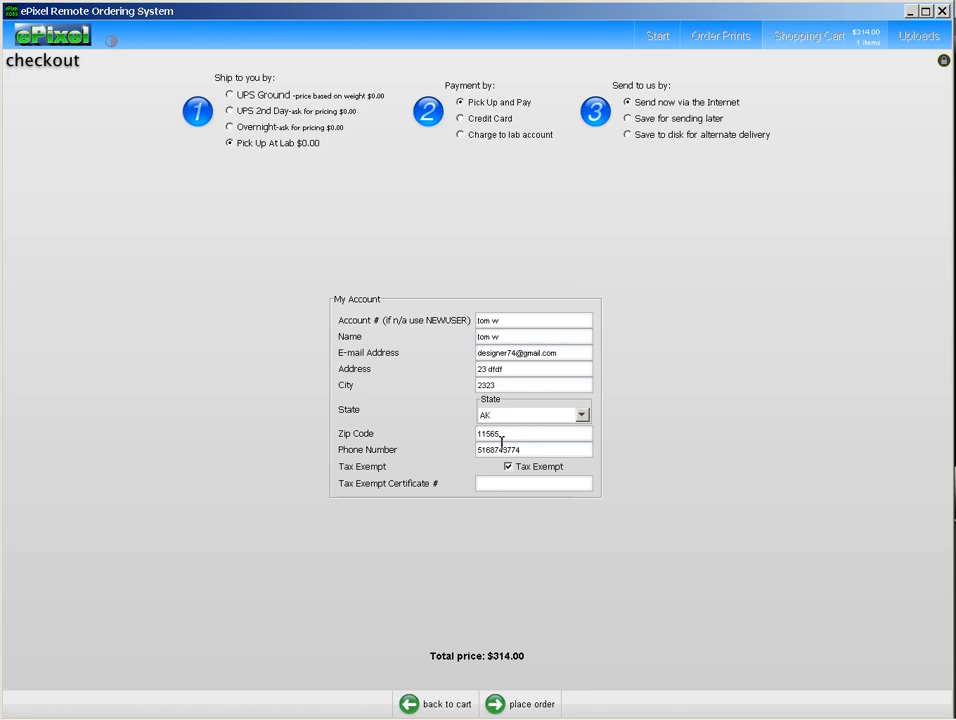
left_click(515, 472)
left_click_drag(572, 357, 483, 362)
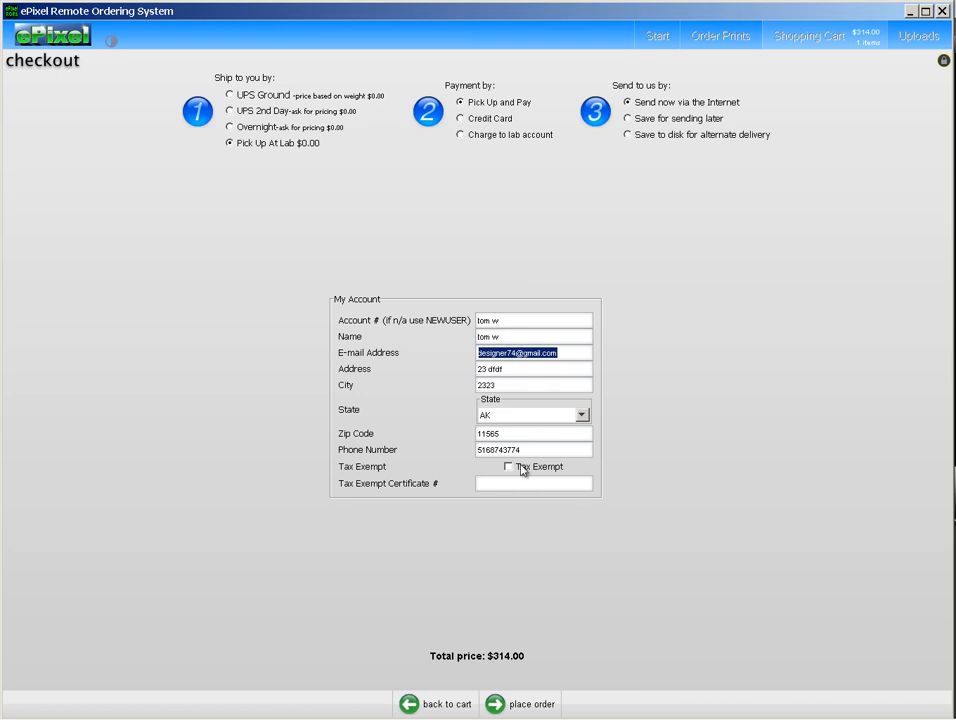